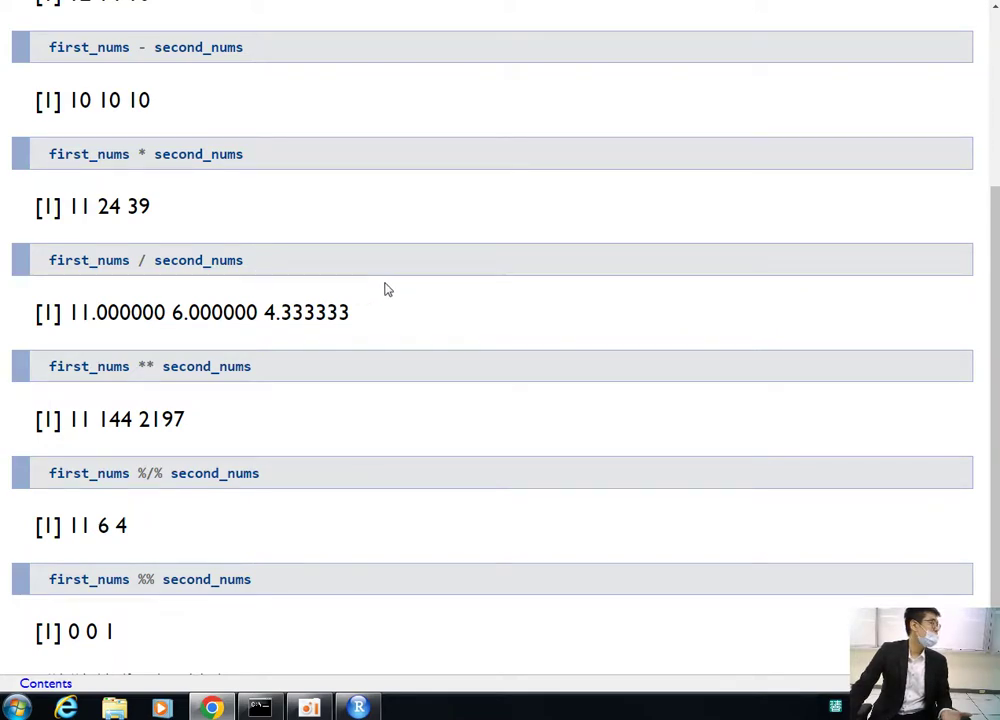
- Open the ECG_train data file in Excel and dismiss the Office activation wizard
key(alt+Tab)
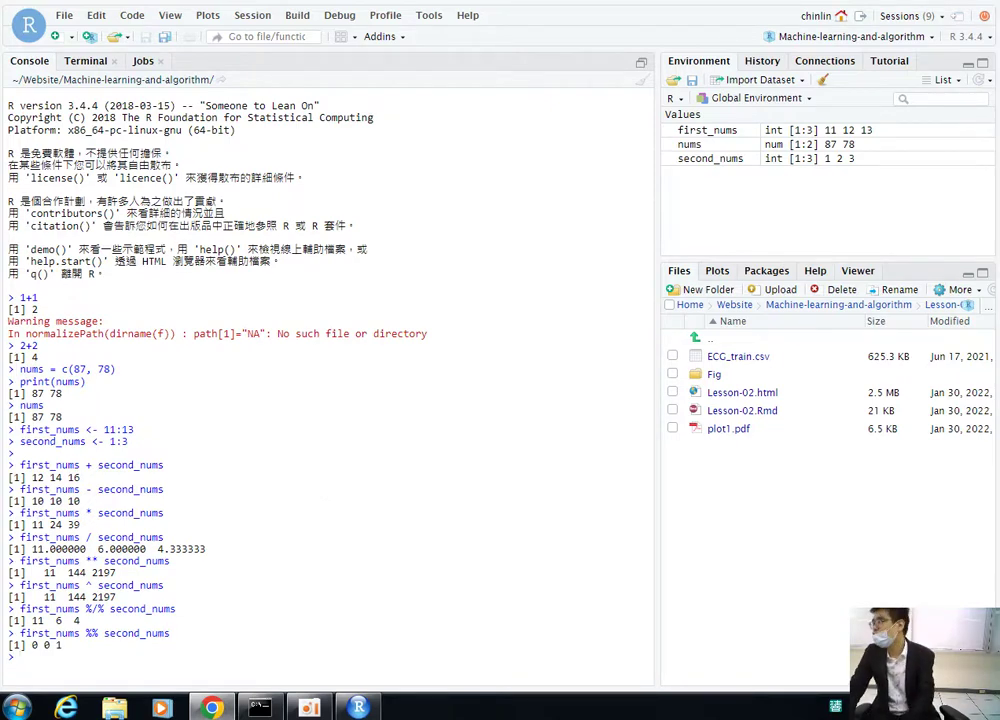
key(alt+Tab)
click(341, 277)
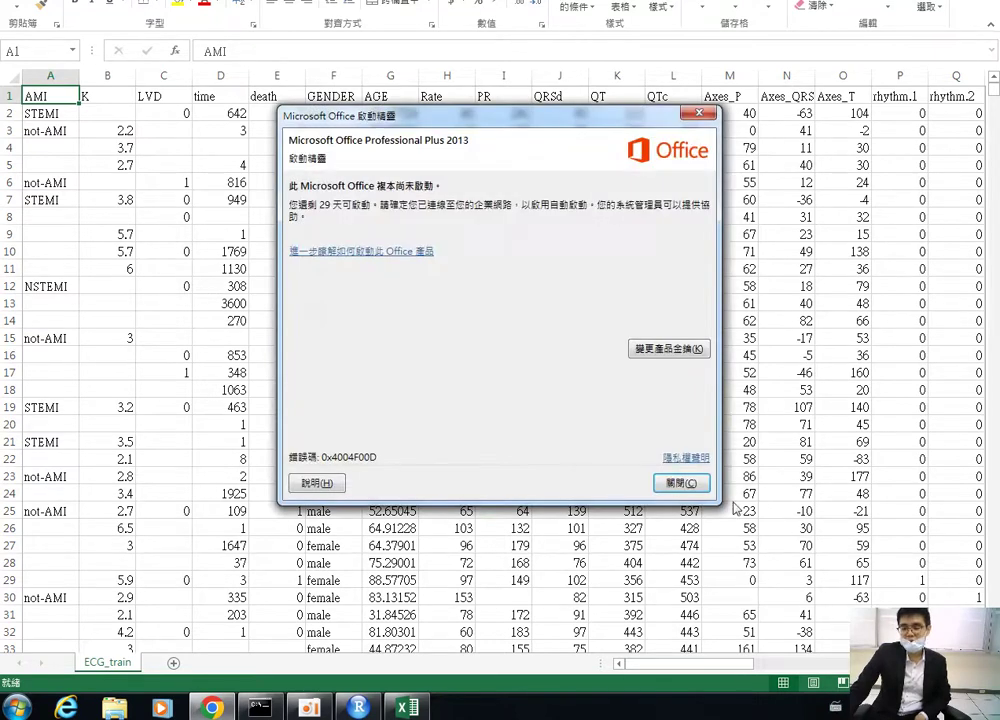
click(701, 490)
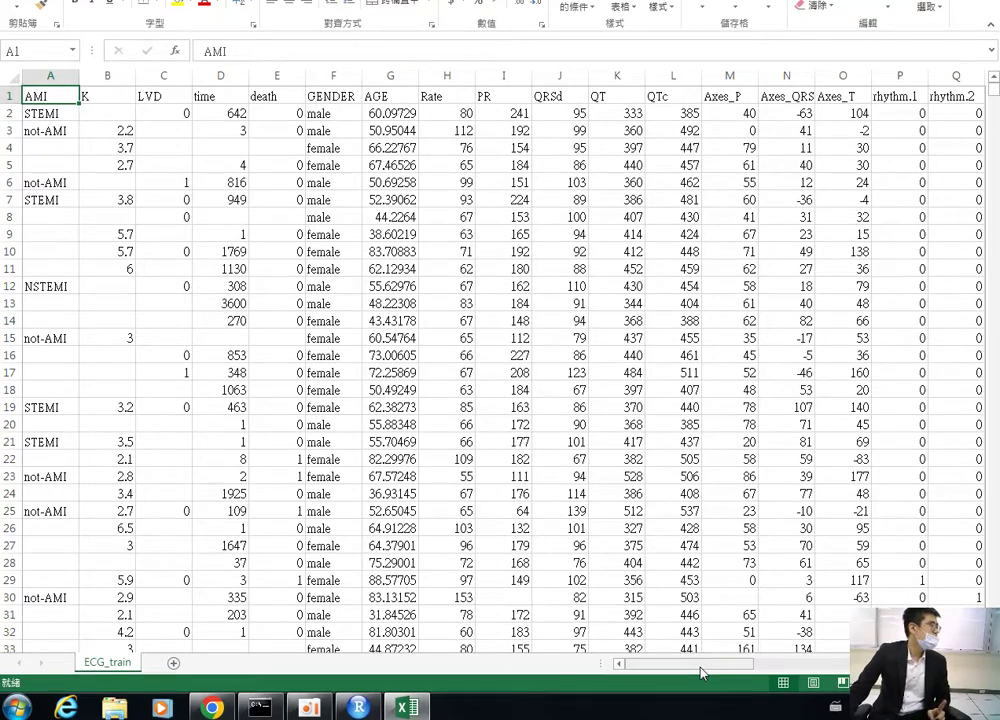
- Look over the dataset's columns and the individual patient records in rows 2 to 4
drag(702, 673, 505, 680)
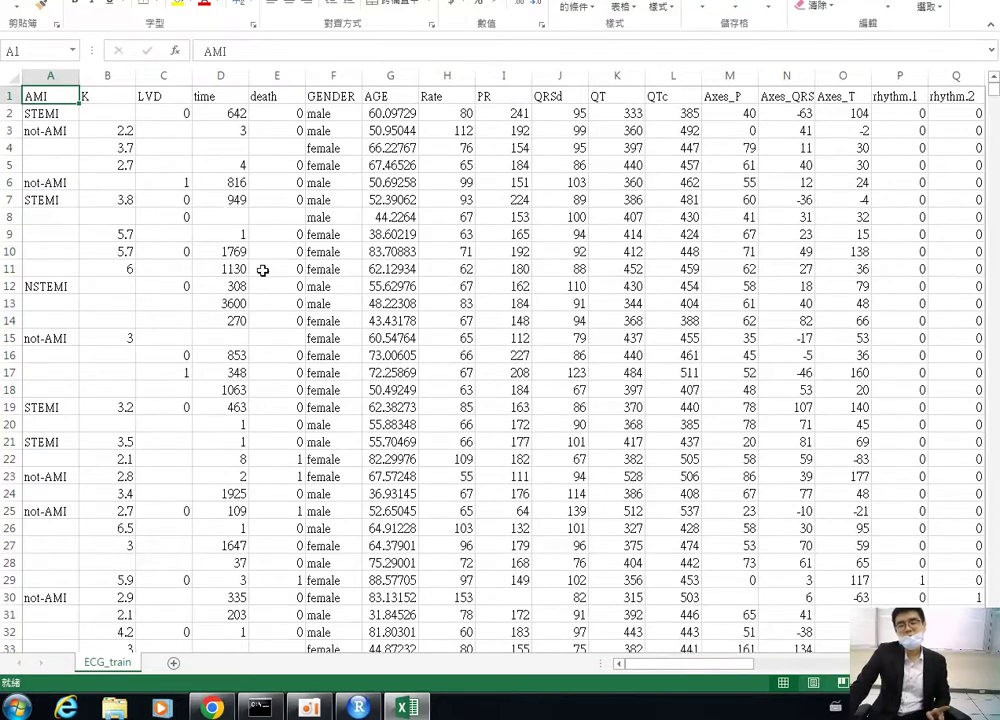
click(8, 114)
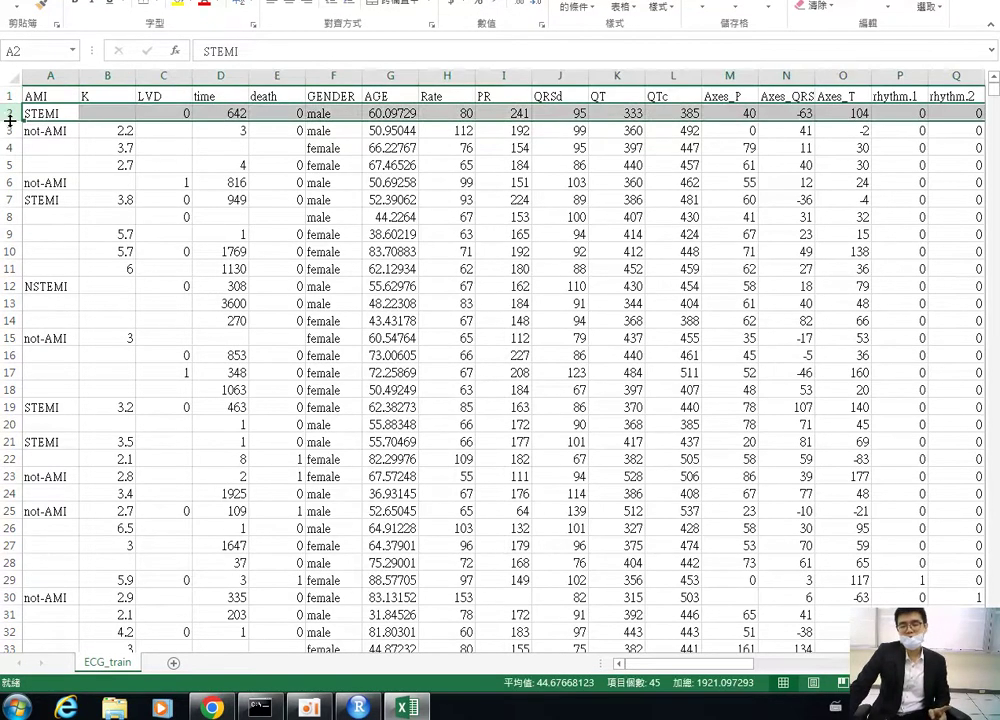
click(8, 128)
click(8, 114)
click(8, 128)
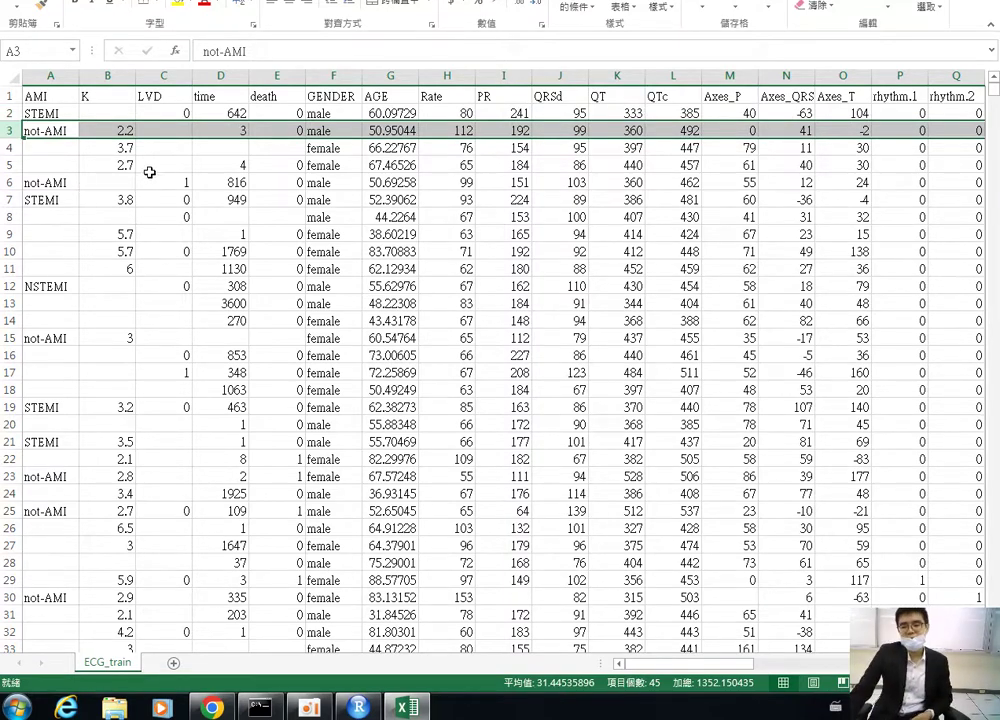
key(Down)
key(Right)
key(Right)
key(Right)
key(Right)
key(Right)
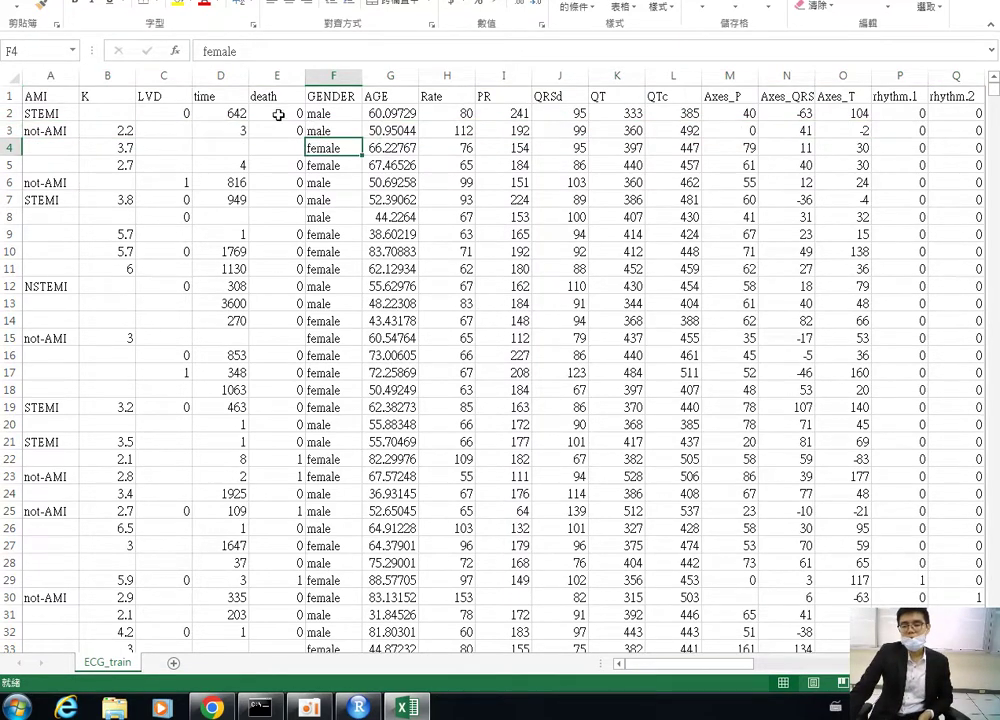
click(70, 117)
click(312, 113)
- Examine the AMI column and its categories STEMI, not-AMI and NSTEMI in the sample rows
click(48, 95)
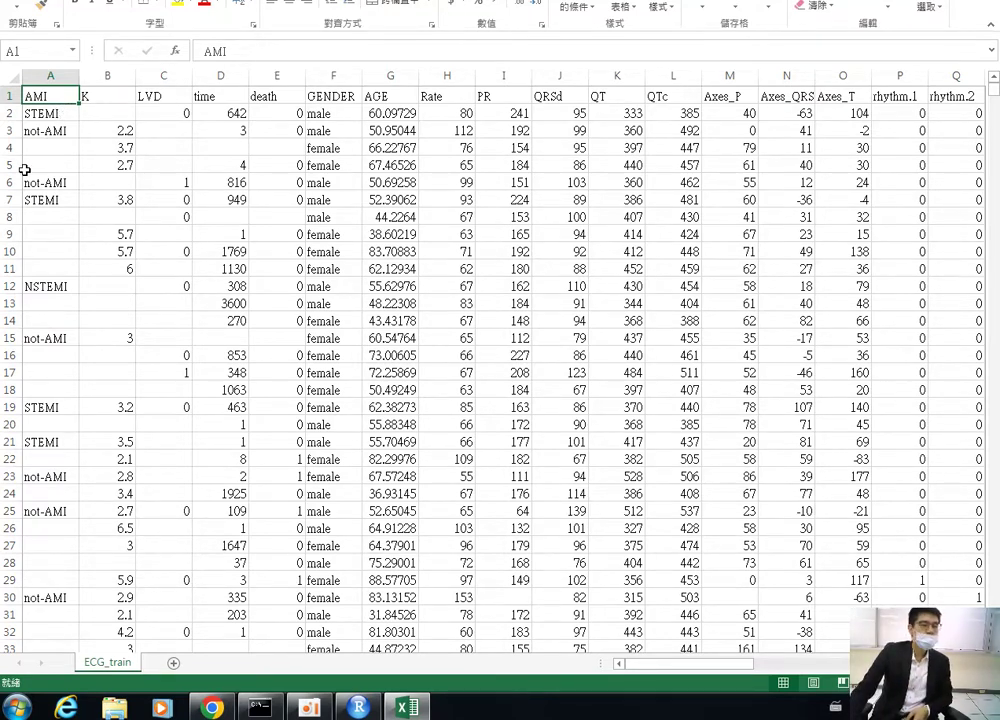
click(40, 112)
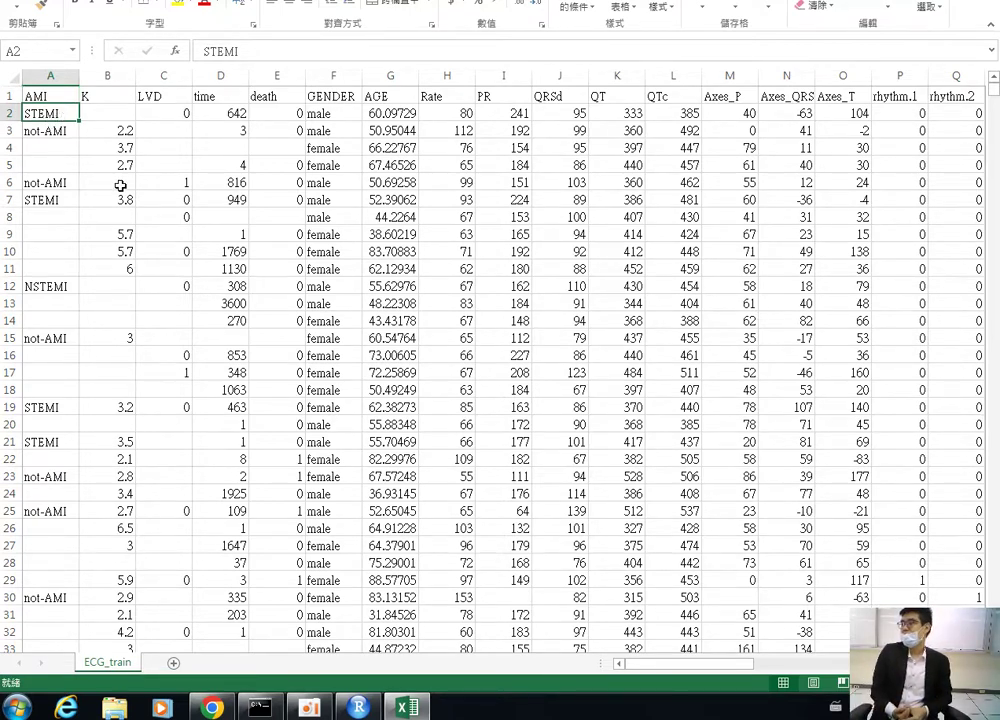
click(68, 130)
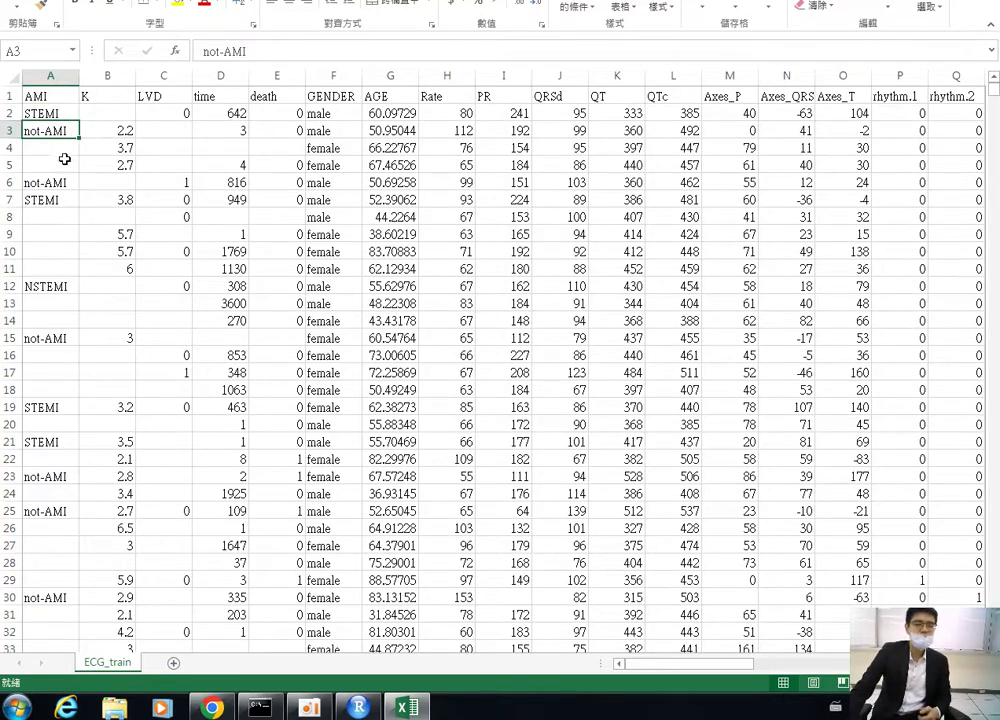
click(75, 288)
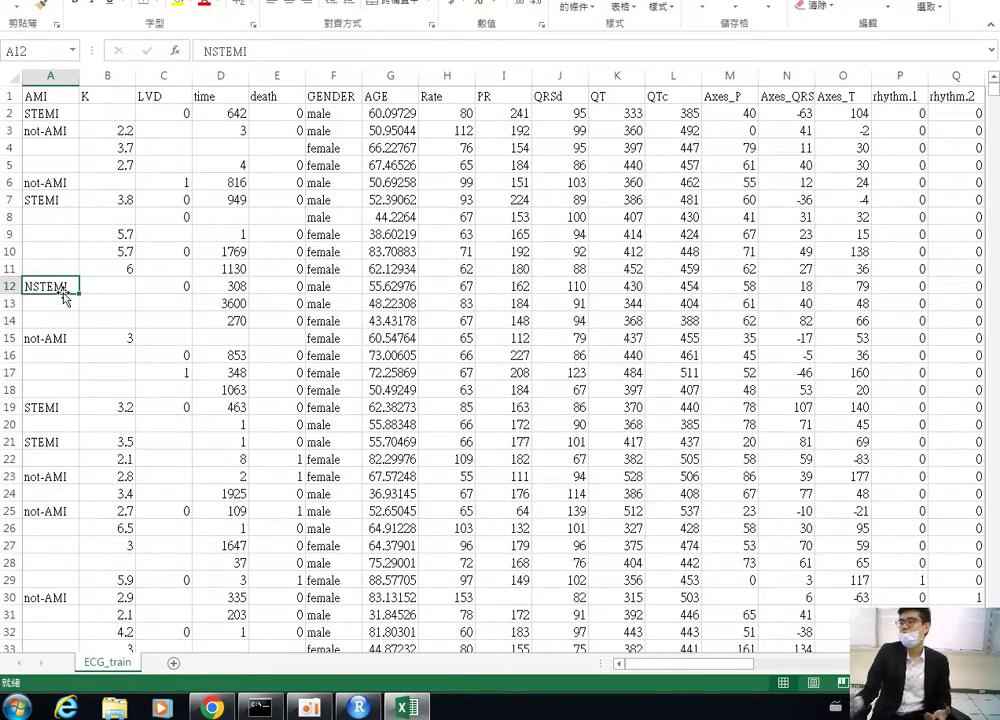
click(50, 130)
click(50, 200)
click(50, 286)
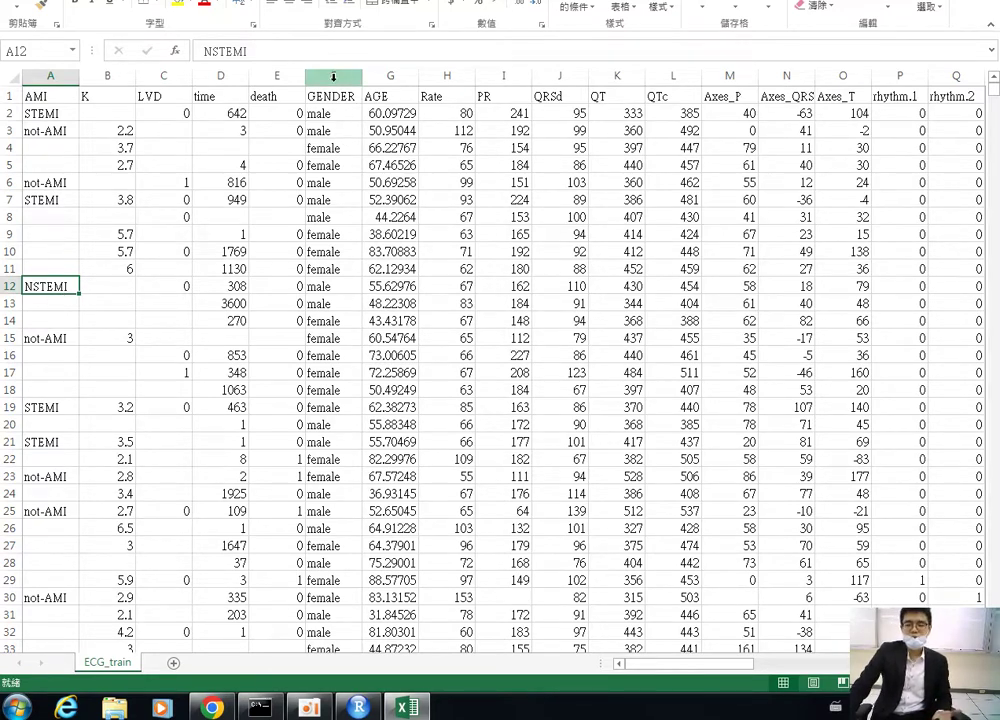
- Review the feature columns from GENDER, AGE, Rate and PR through Axes_T and the rhythm variables
click(340, 96)
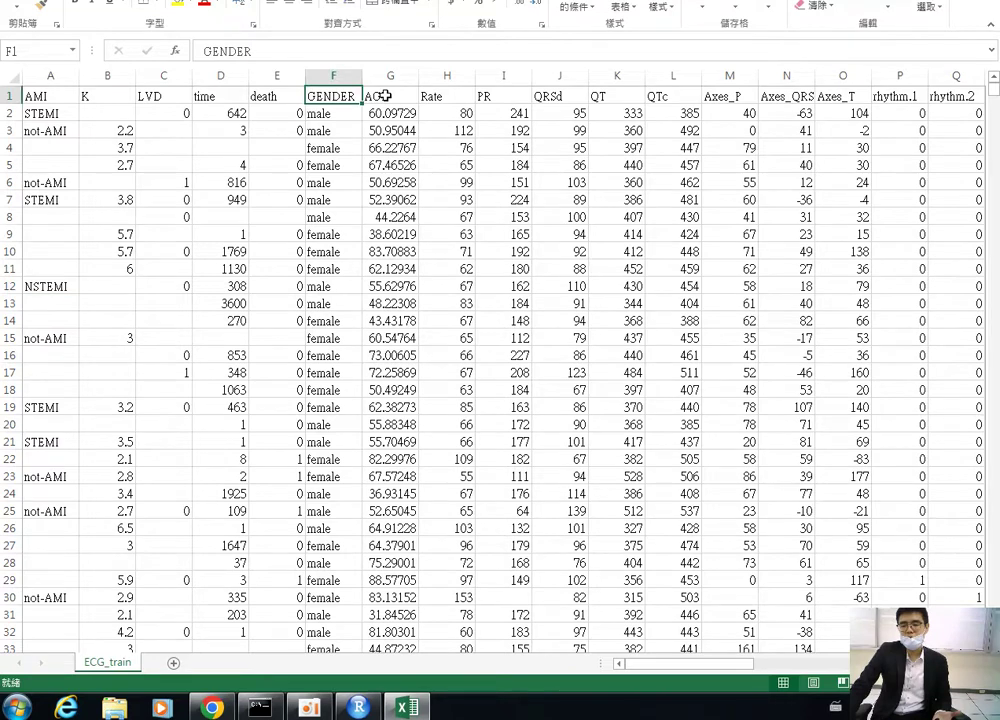
click(395, 96)
click(446, 95)
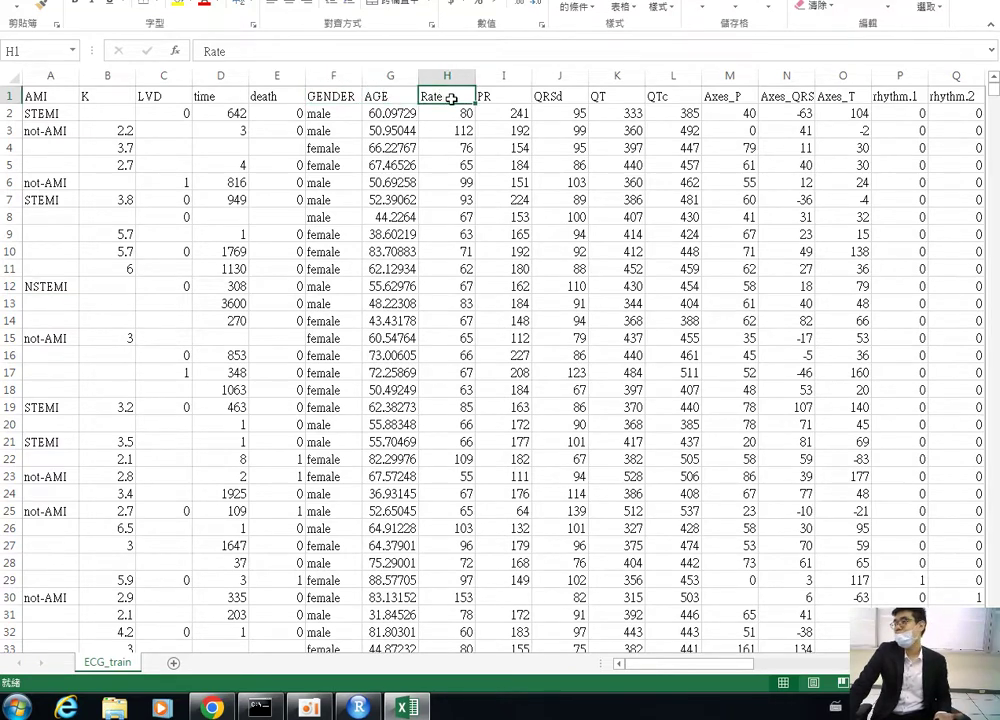
click(506, 95)
drag(506, 92, 505, 215)
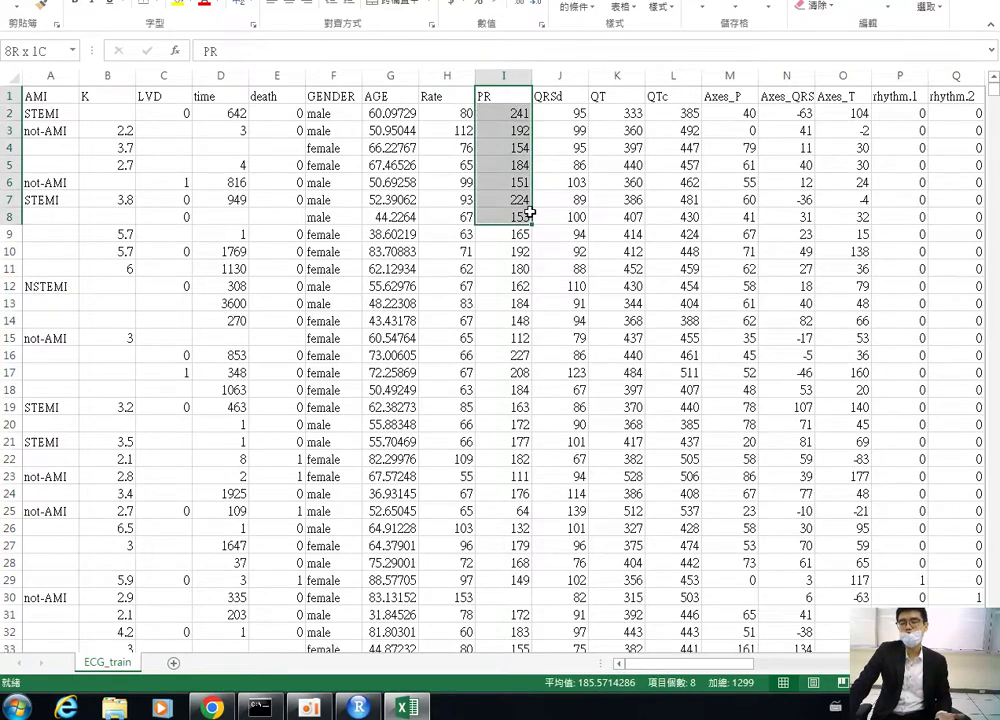
click(505, 148)
click(515, 131)
drag(515, 131, 818, 144)
click(818, 144)
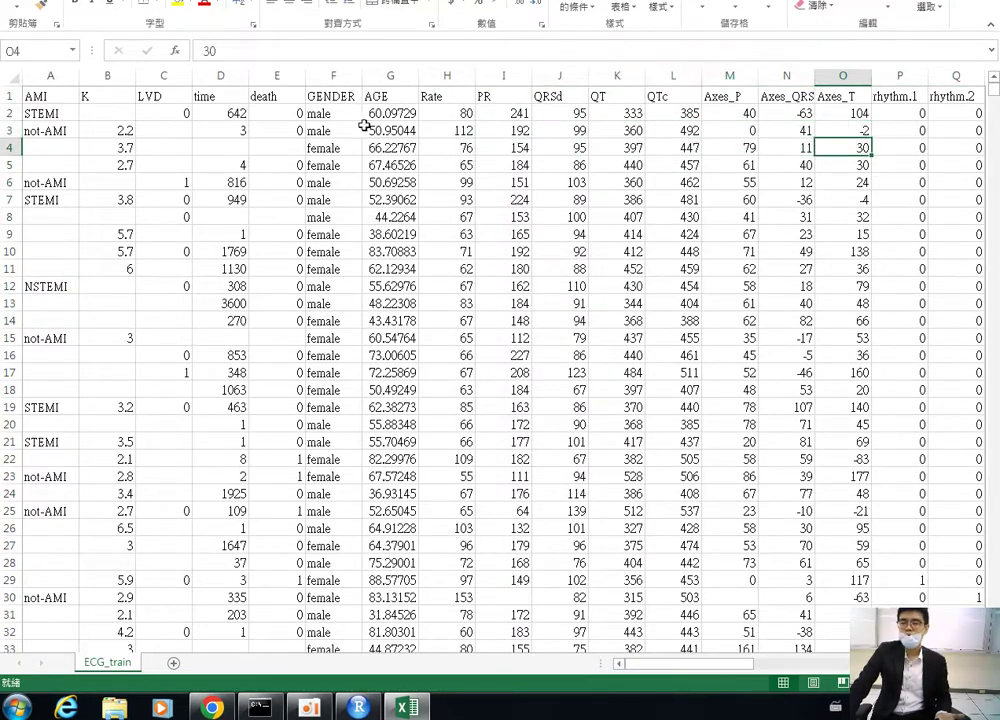
drag(333, 77, 880, 73)
drag(730, 664, 640, 663)
- Check the AMI and K cells of the first two patient records
click(75, 128)
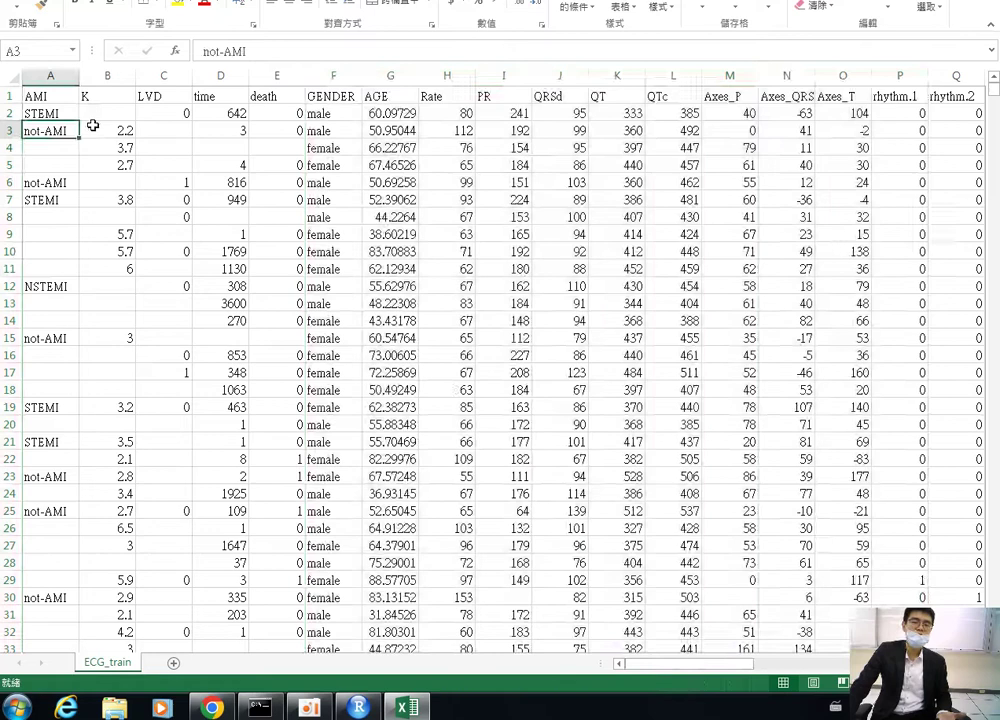
key(Right)
key(Up)
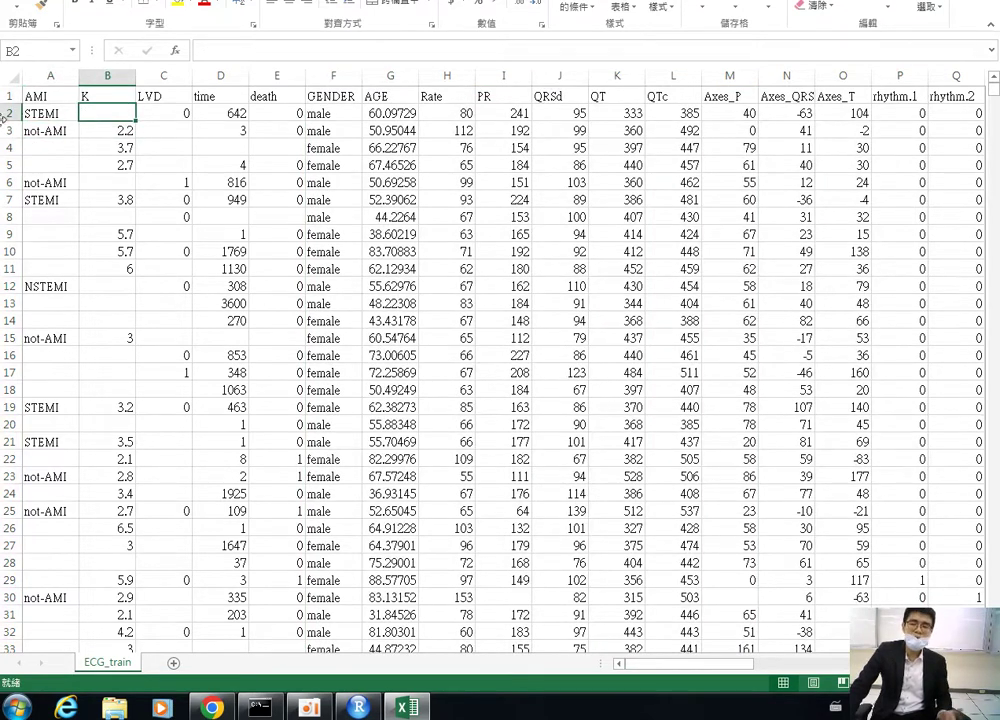
click(45, 113)
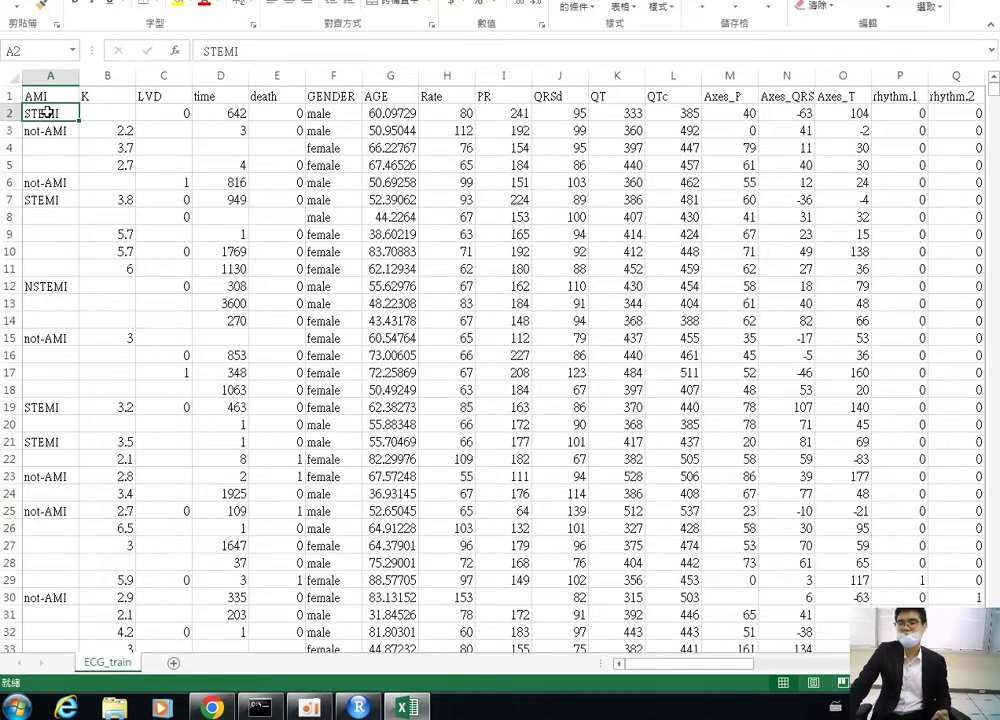
- Examine the K column and compare the K and AMI values of rows 2 to 4 with their ECG features
click(106, 76)
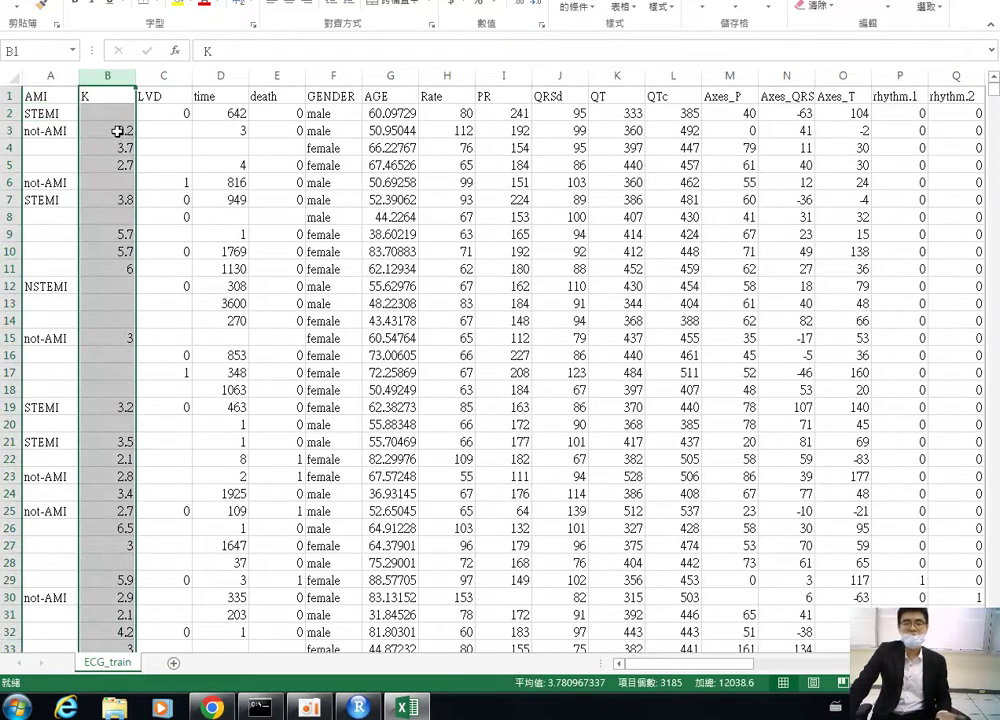
click(108, 96)
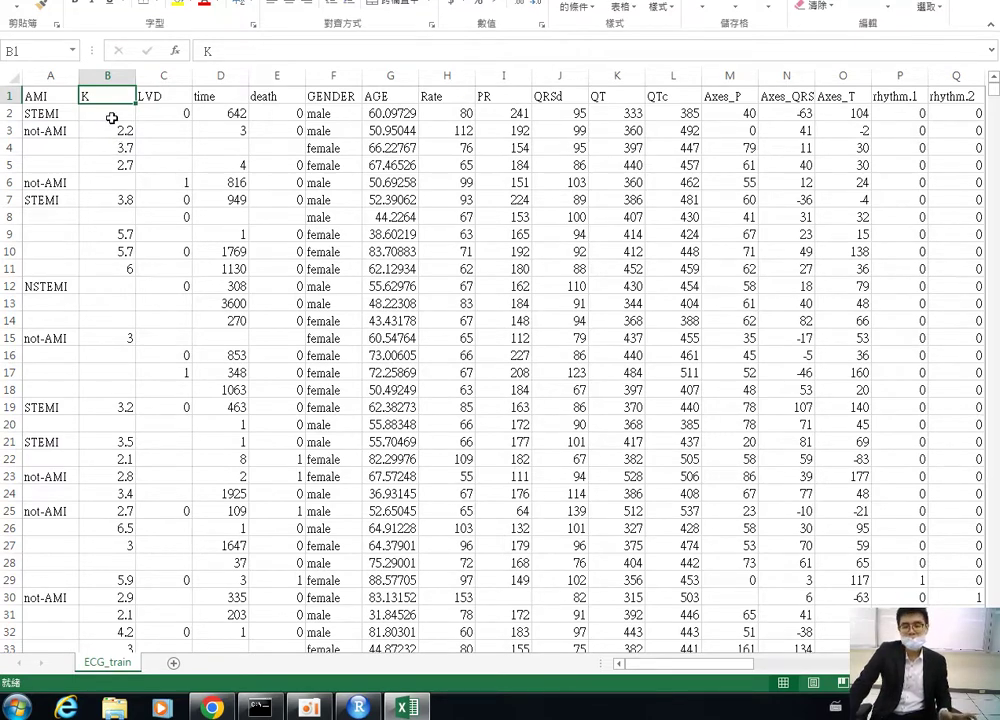
click(117, 131)
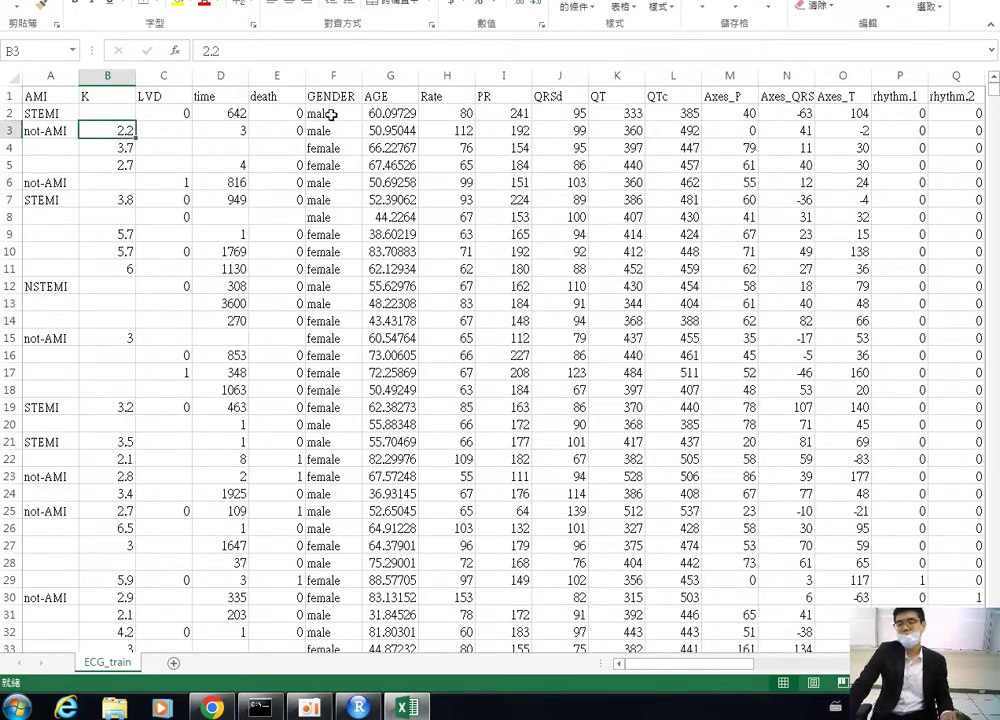
drag(330, 114, 448, 114)
click(125, 147)
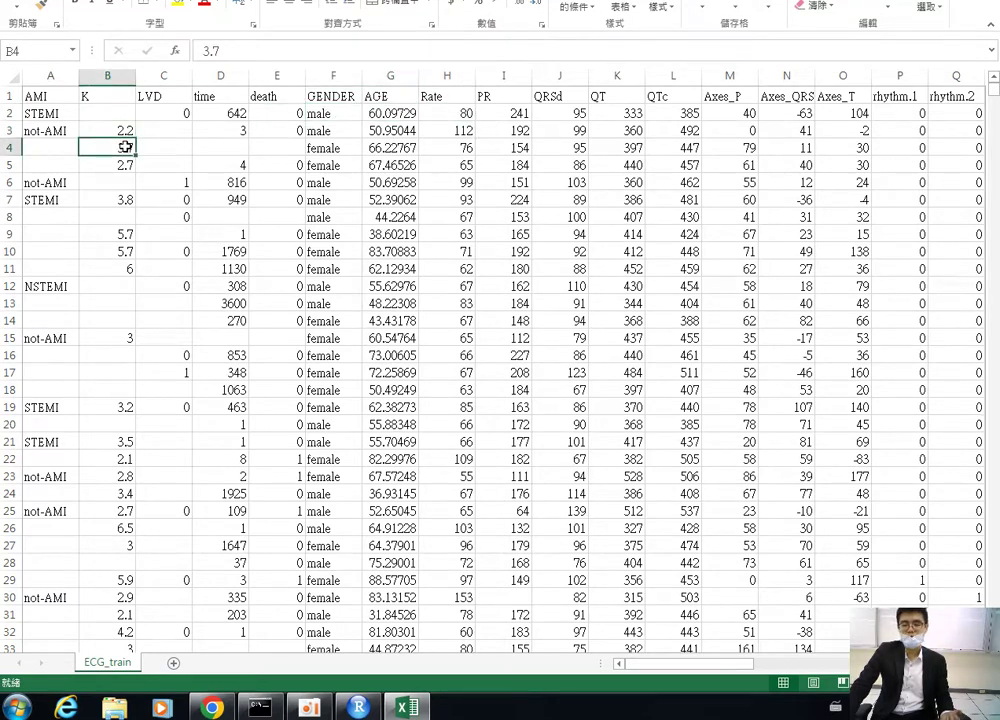
click(42, 113)
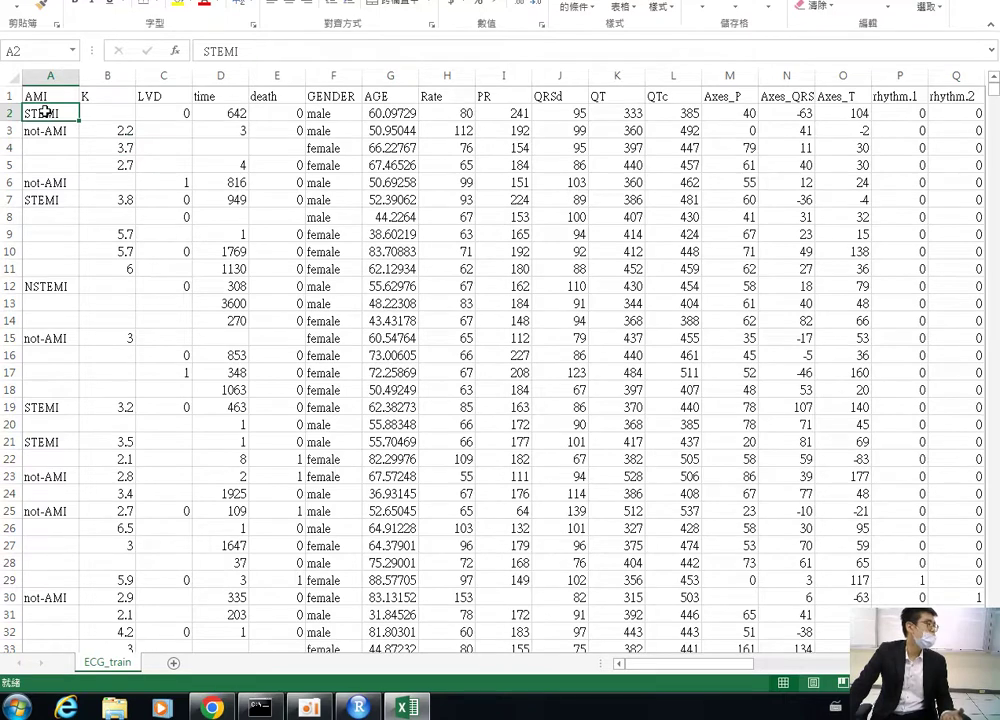
click(665, 113)
click(60, 131)
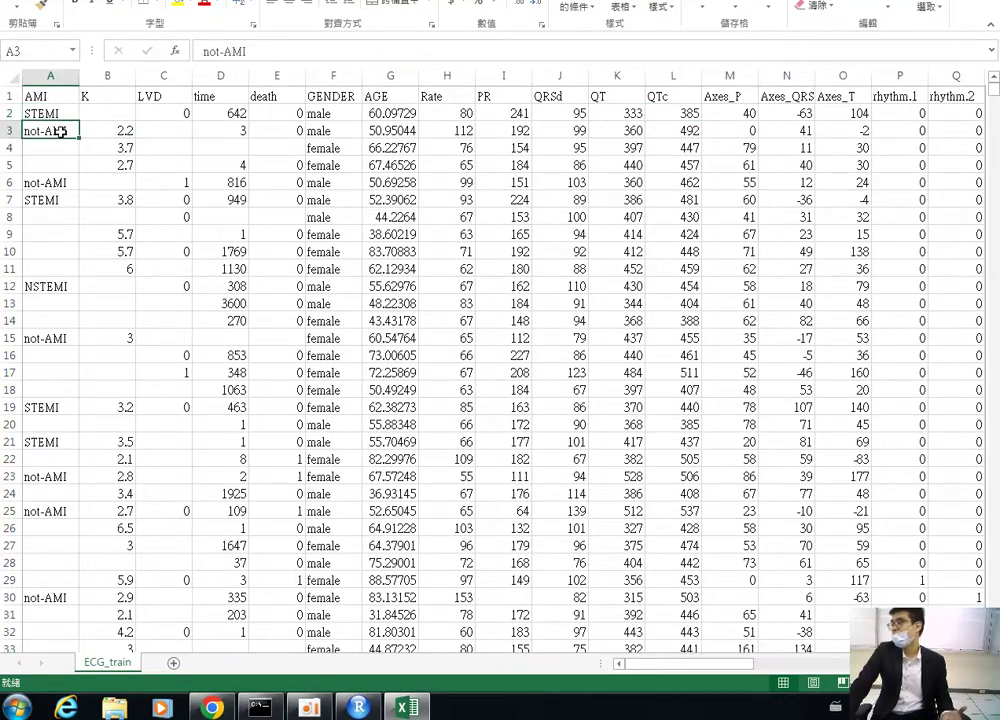
click(118, 148)
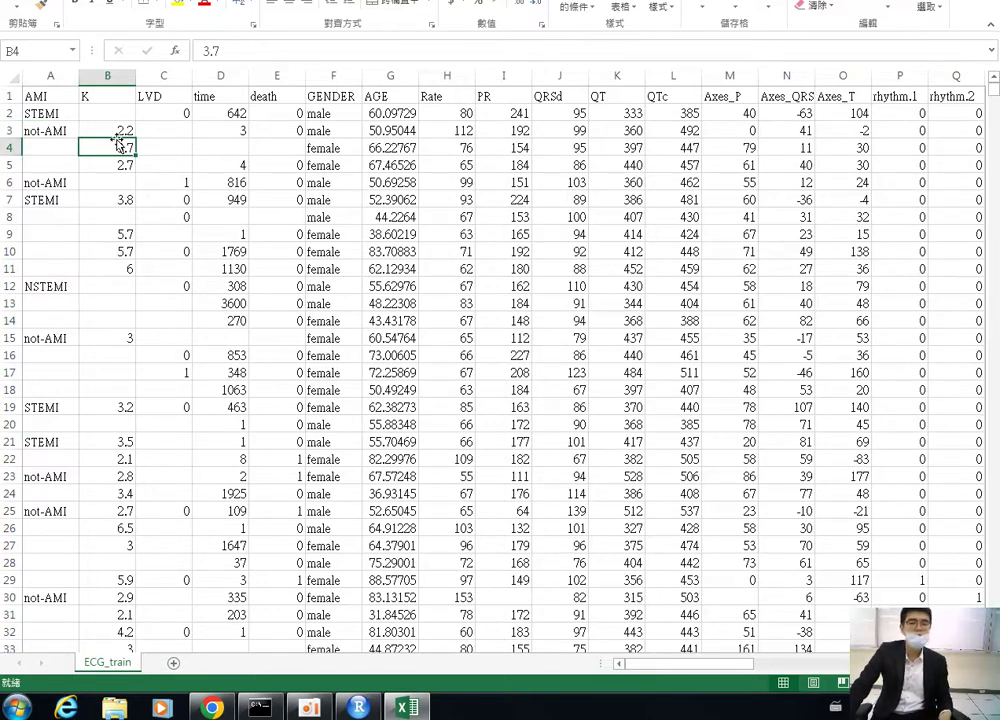
- Inspect how the LVD column is coded by comparing the cells in rows 2 and 6
click(172, 113)
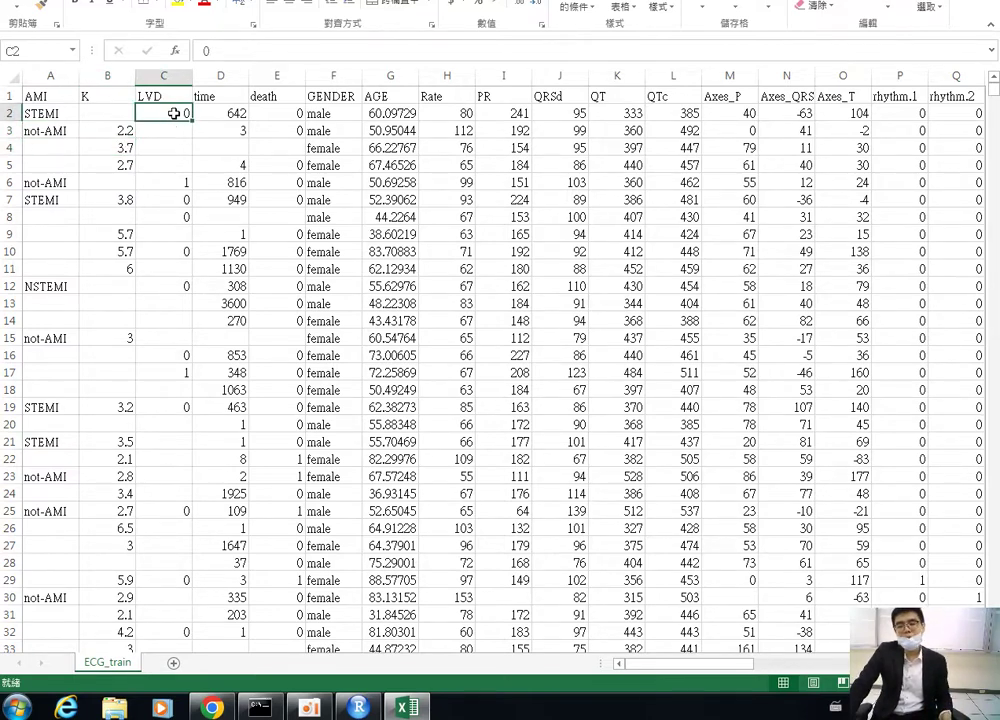
click(172, 178)
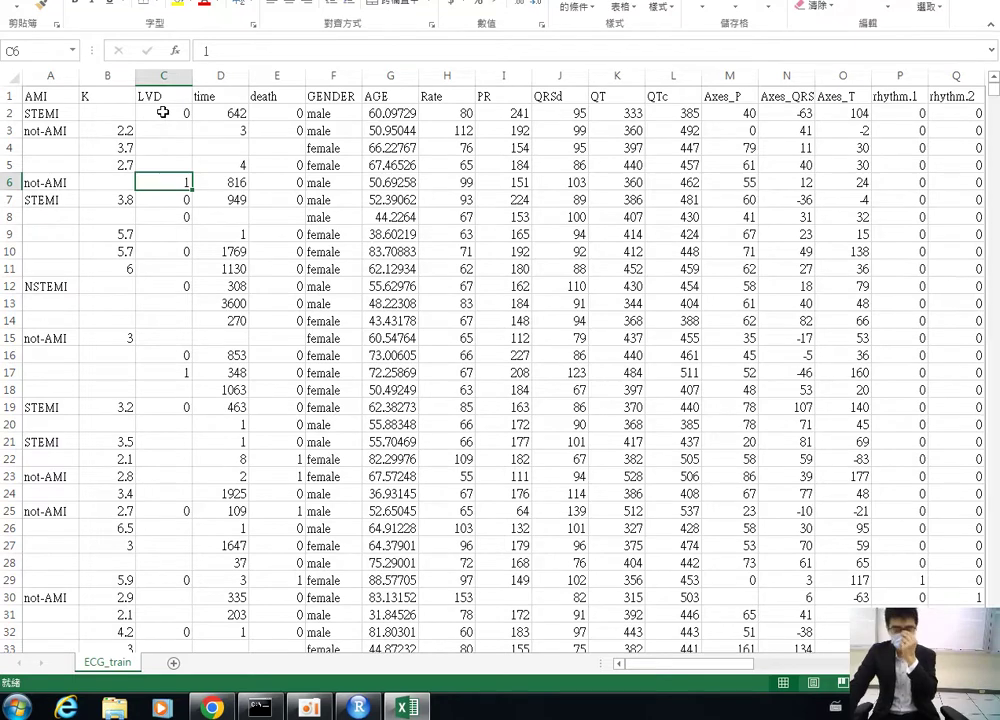
click(163, 113)
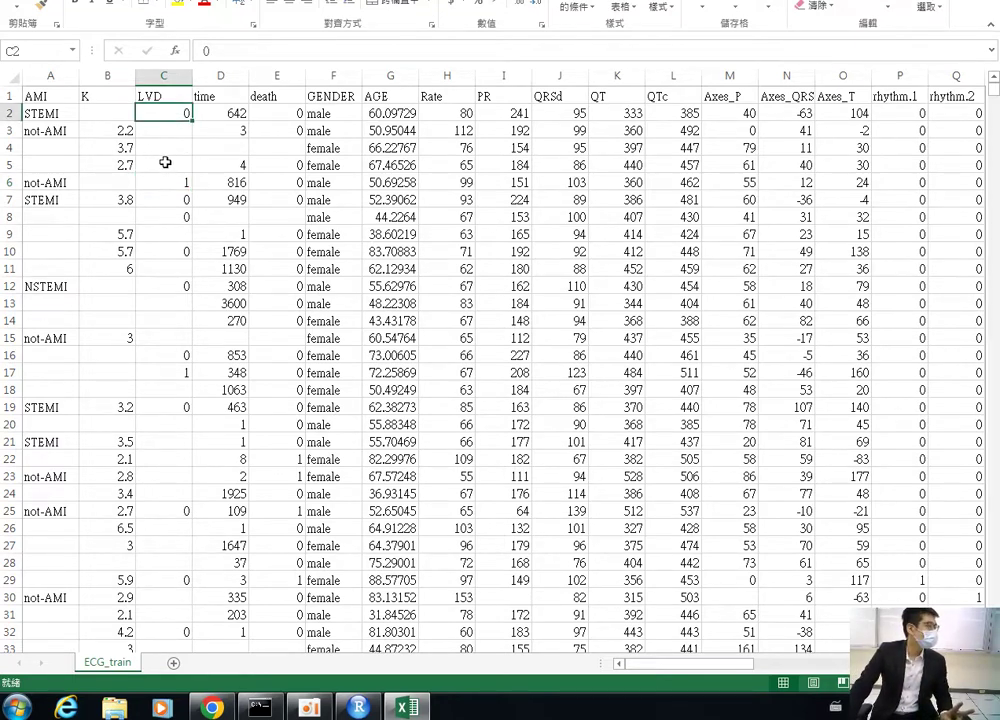
- Examine the time and death columns together, comparing the follow-up values in rows 2, 3 and 22
click(222, 78)
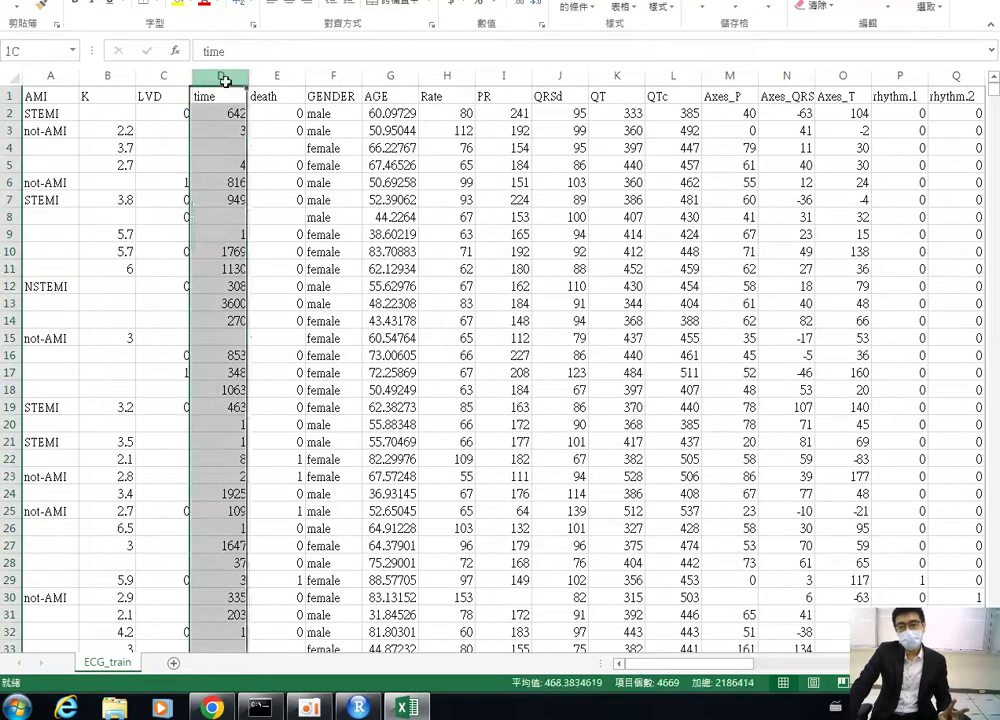
drag(224, 80, 272, 77)
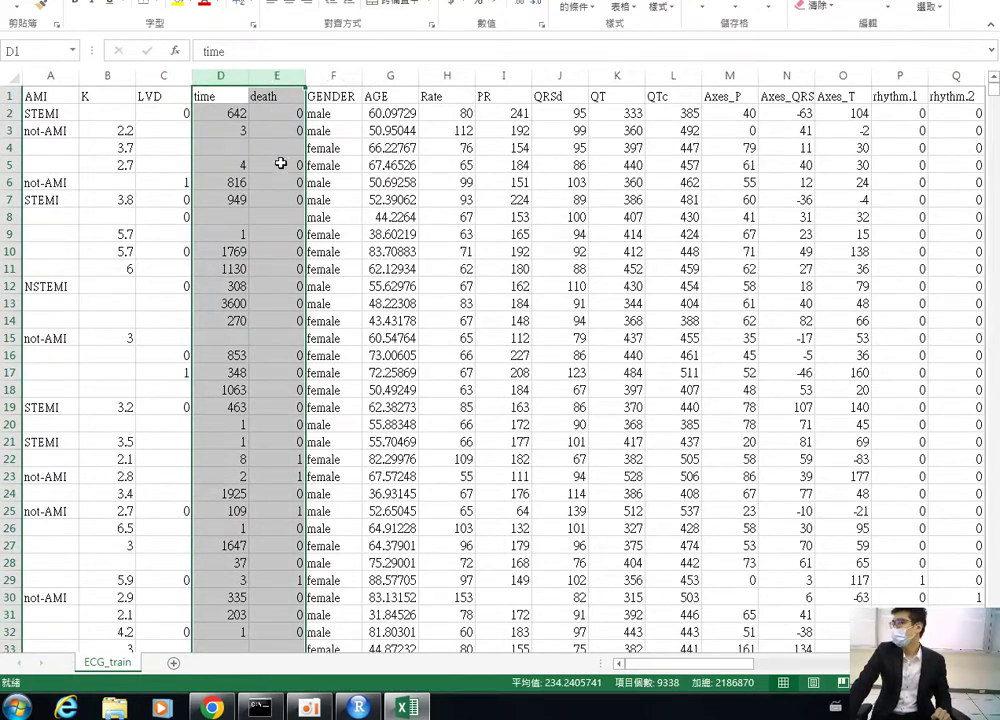
click(348, 178)
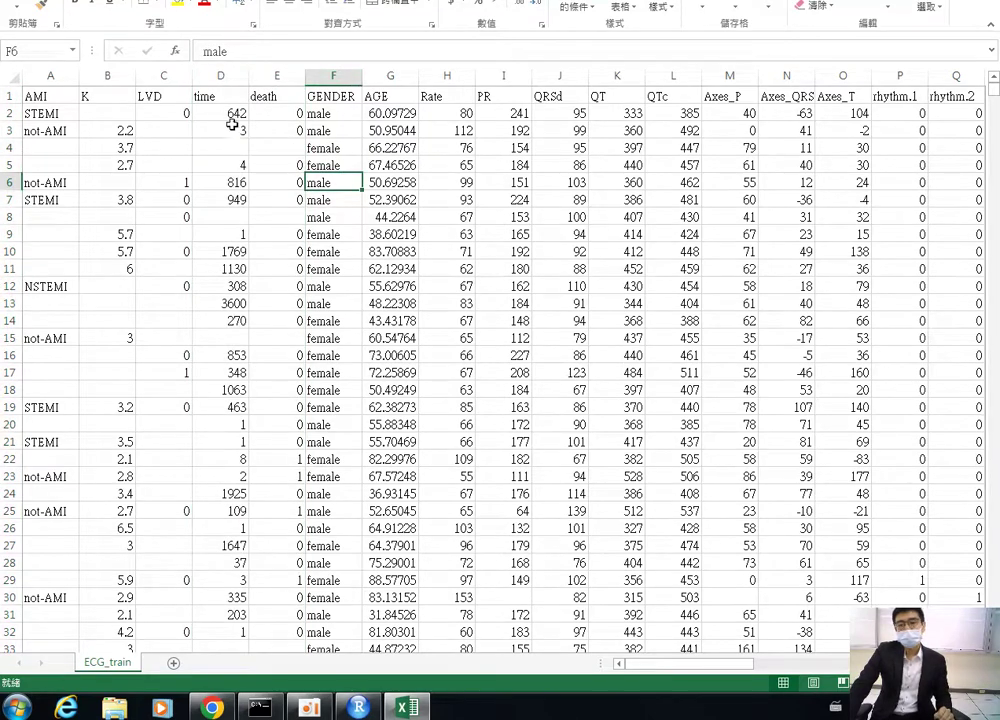
click(233, 113)
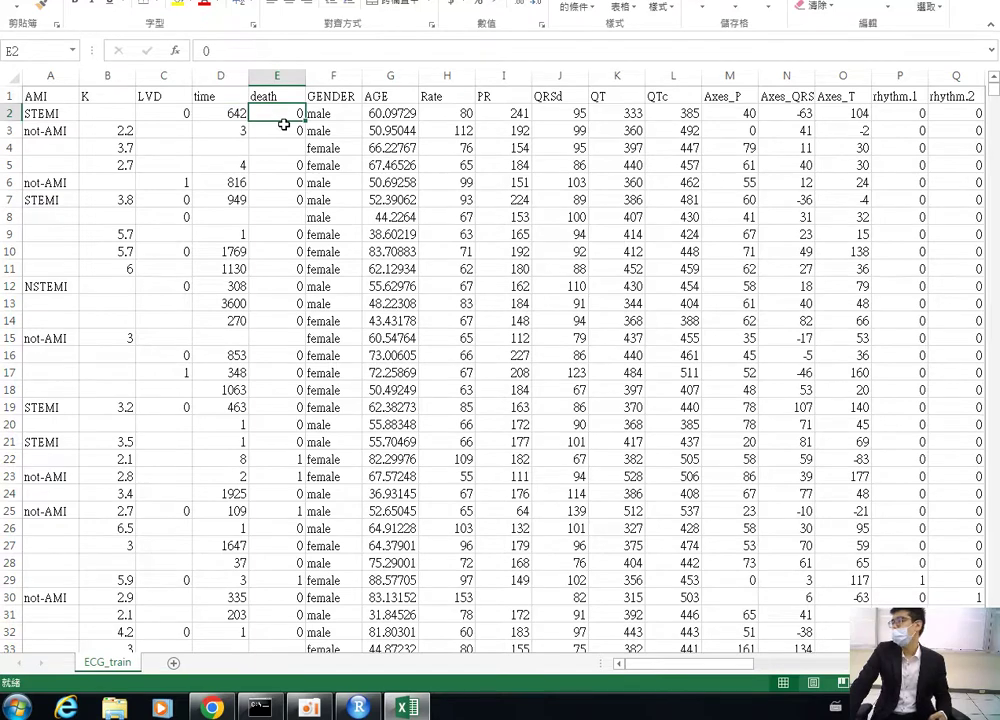
key(Down)
click(269, 125)
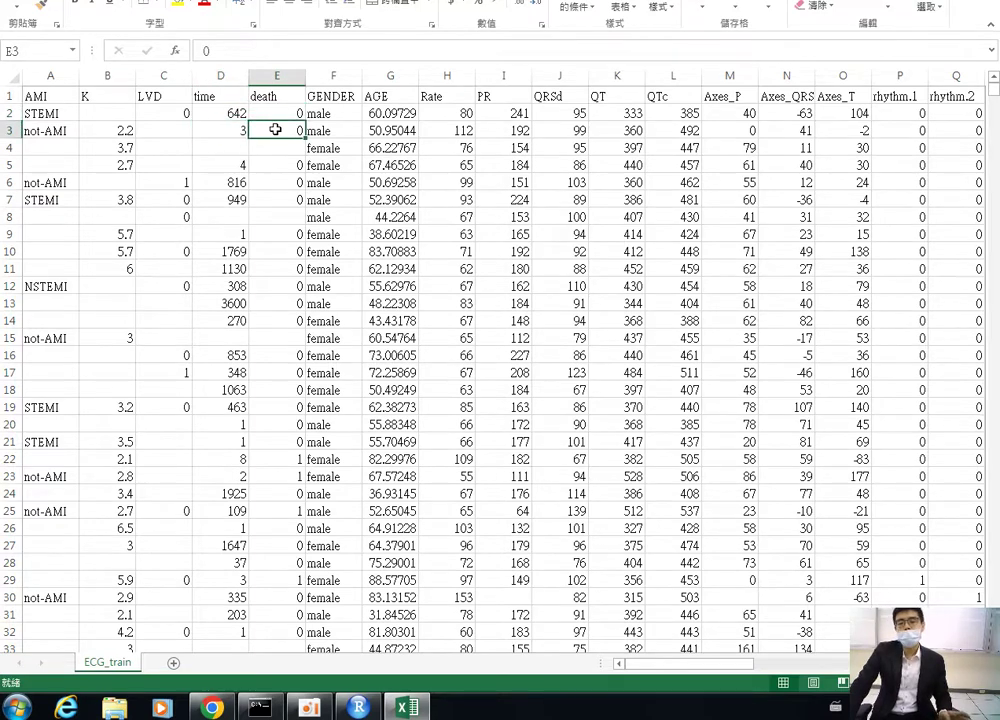
click(240, 462)
click(276, 459)
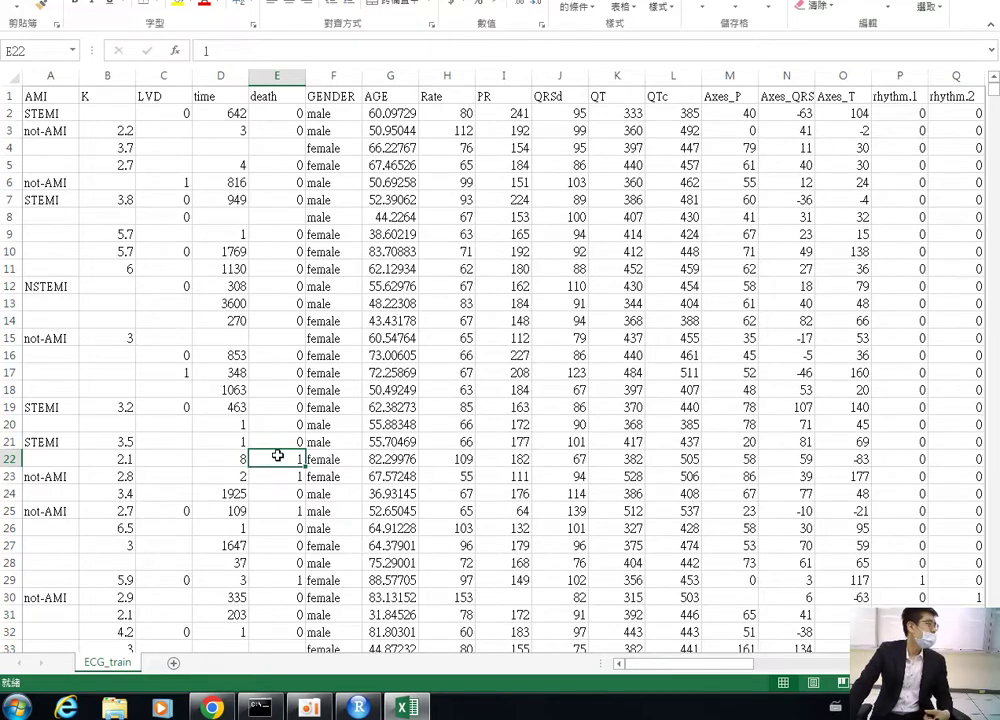
- Compare the time and death values of the patients in rows 22, 23 and 19
click(230, 476)
drag(230, 476, 265, 457)
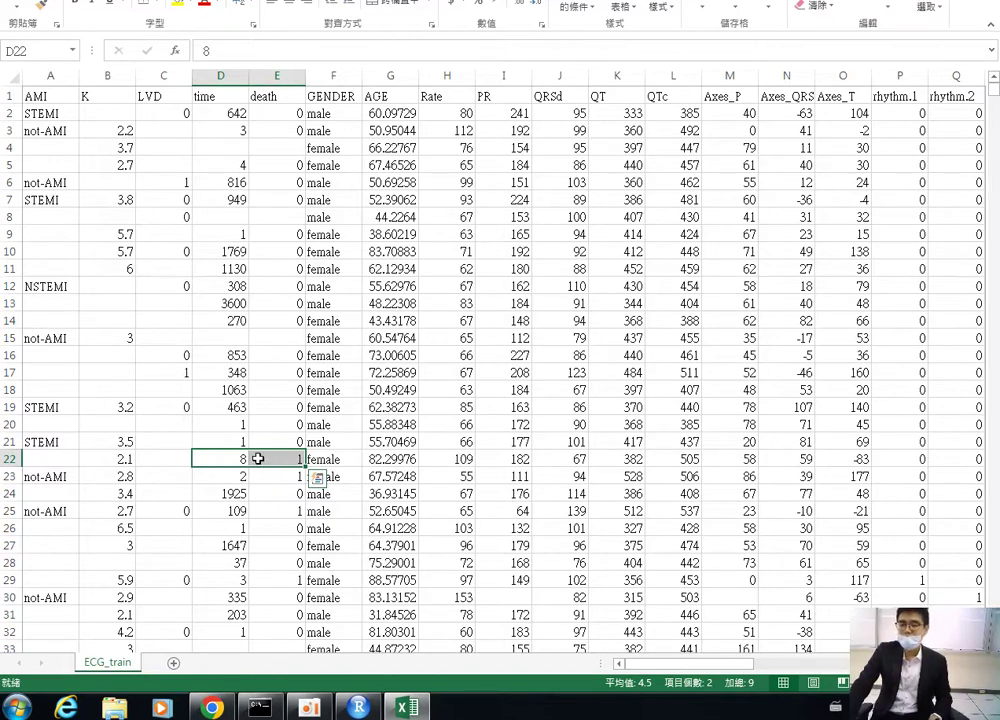
click(228, 476)
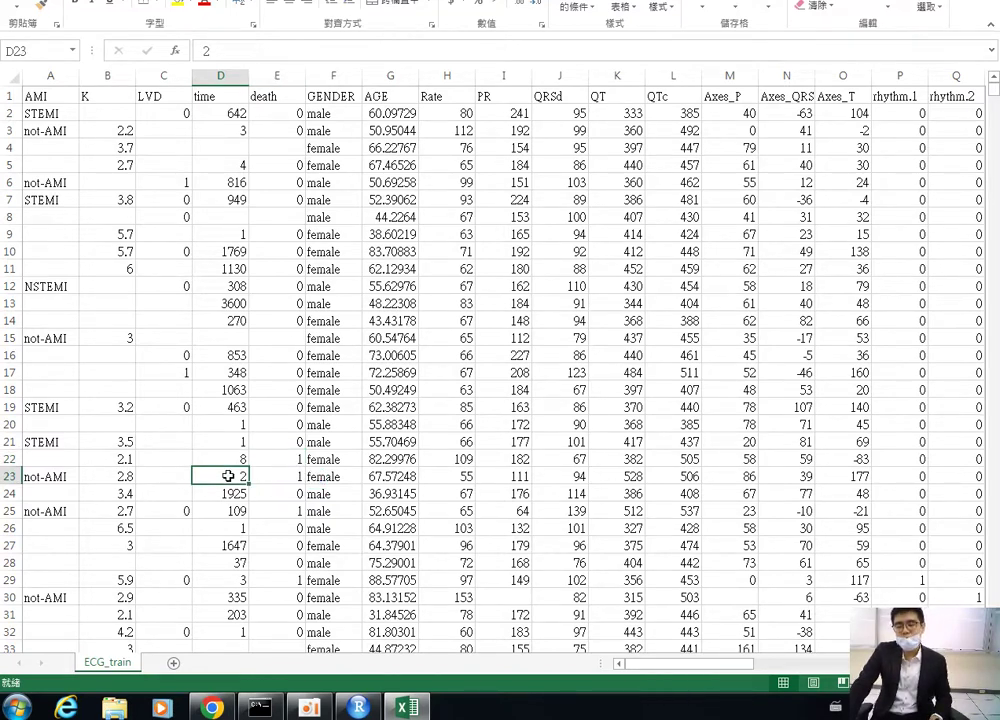
drag(247, 476, 248, 463)
key(Escape)
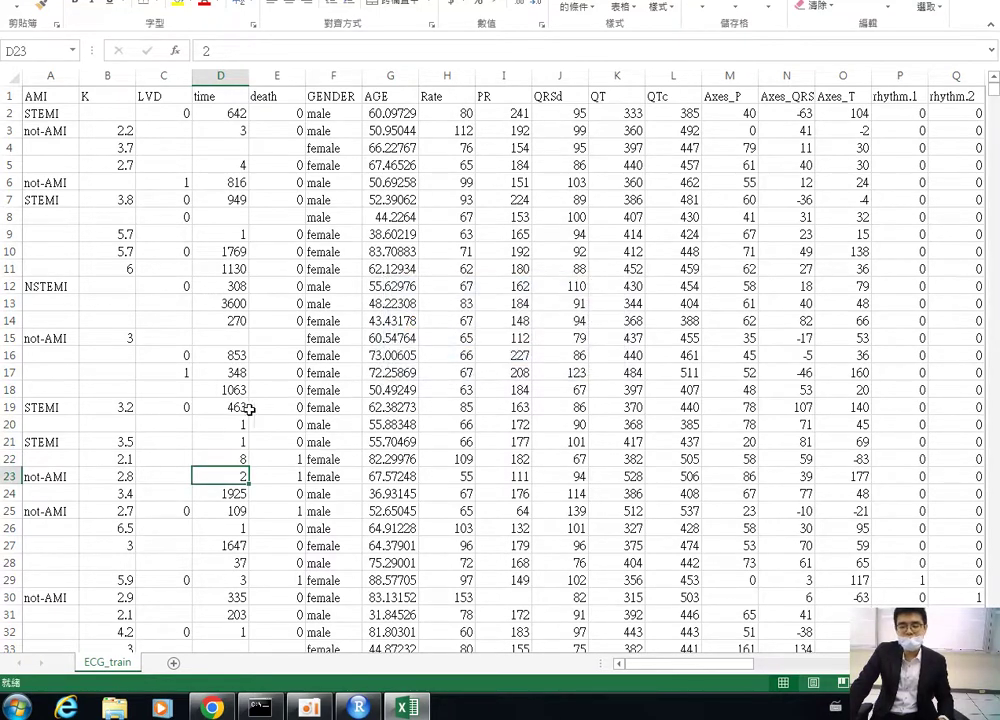
drag(225, 407, 270, 407)
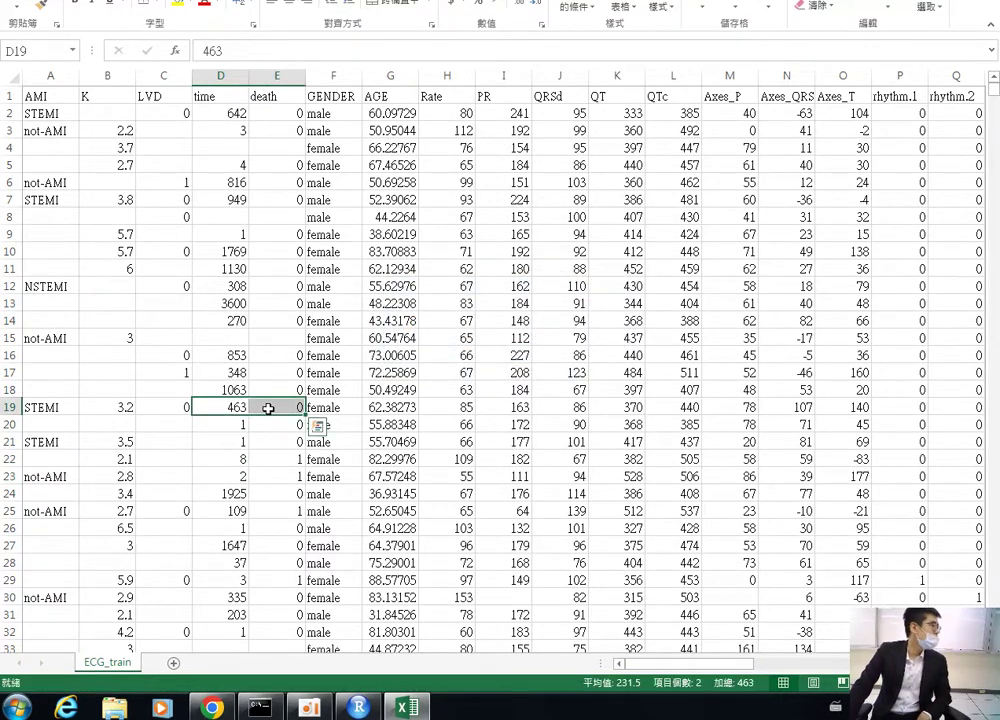
click(278, 408)
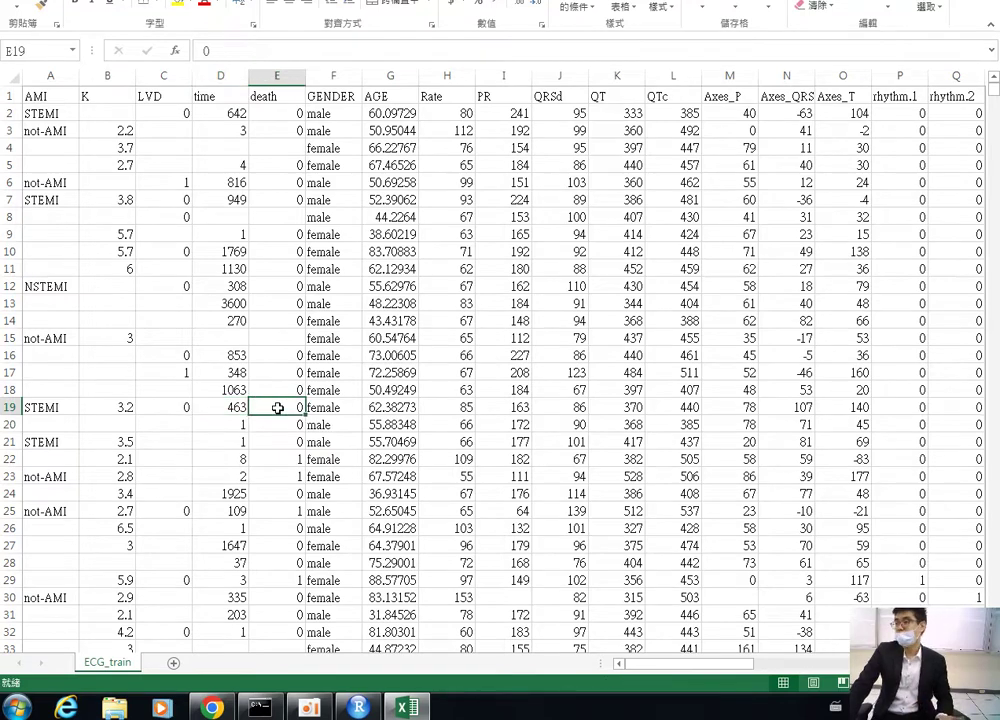
- Examine the time and death cells of row 12 and compare them with the follow-up time in row 13
click(232, 304)
key(ctrl+v)
click(234, 286)
drag(234, 286, 278, 286)
key(ctrl+v)
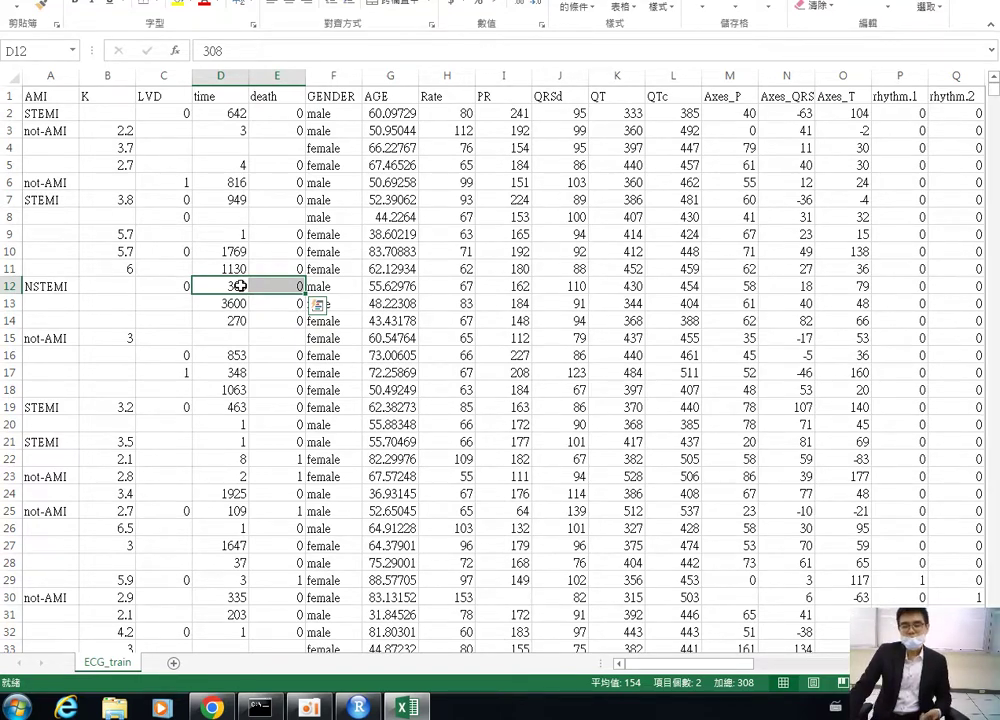
click(244, 289)
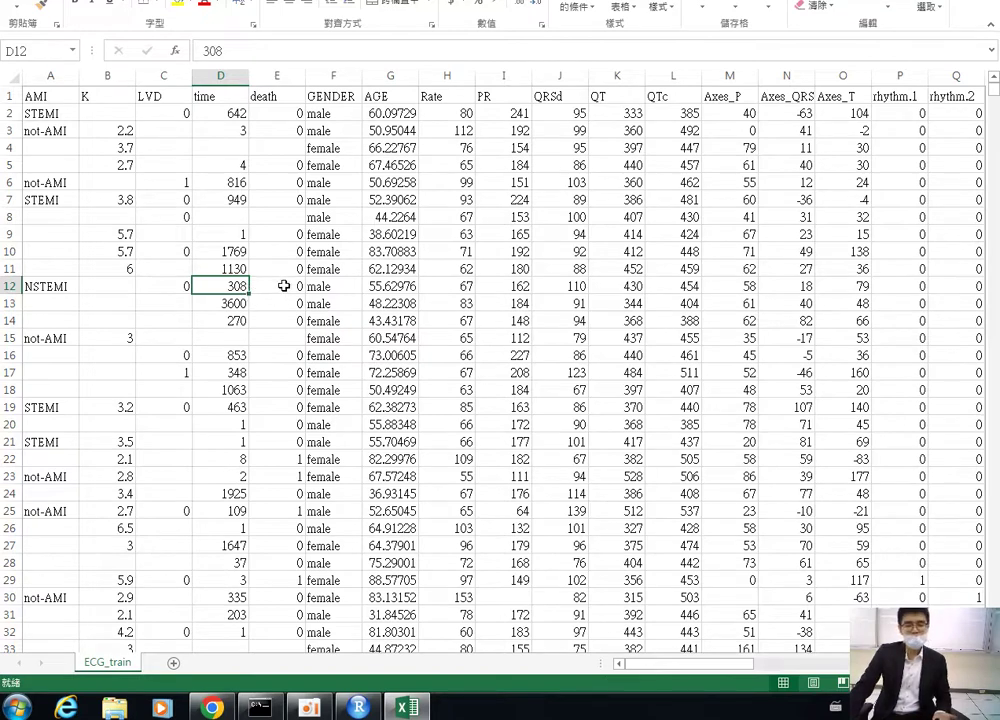
click(281, 286)
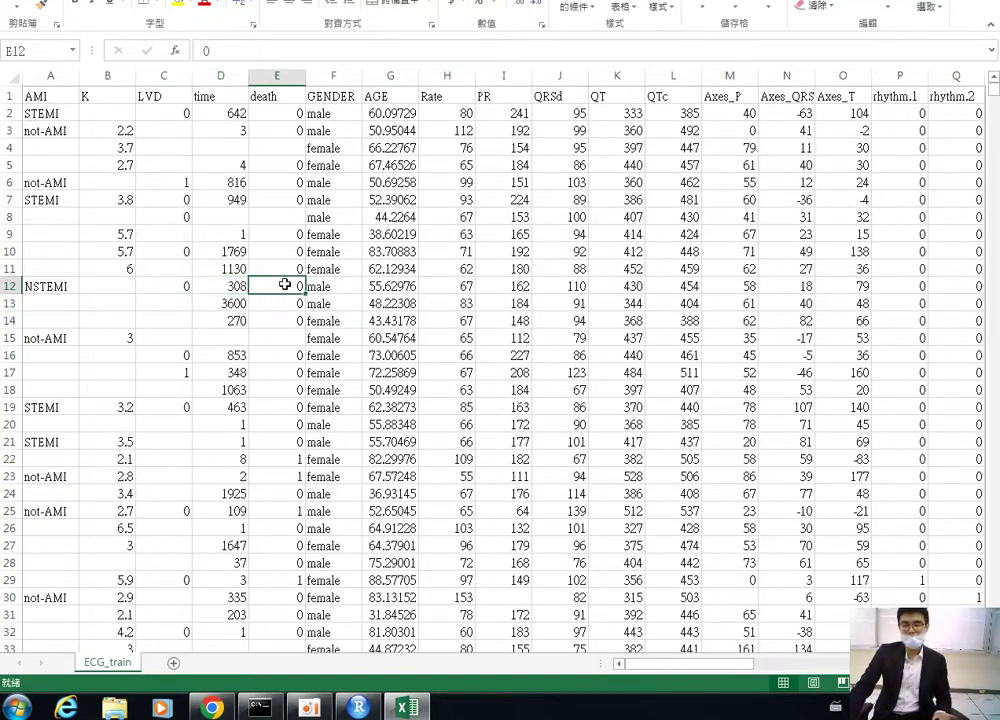
click(238, 304)
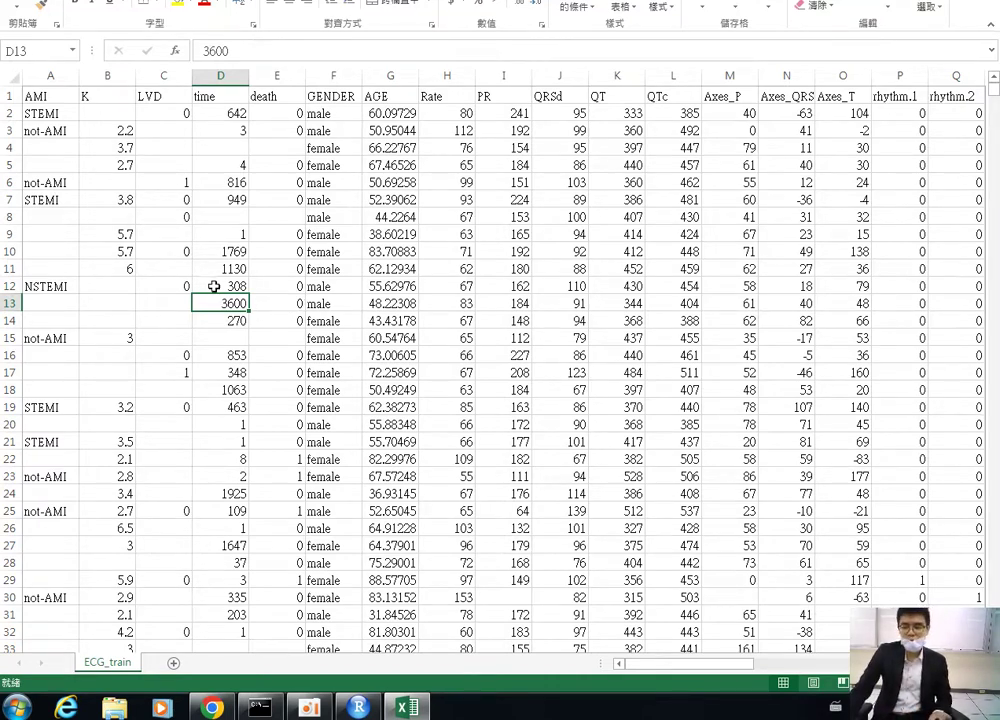
click(245, 287)
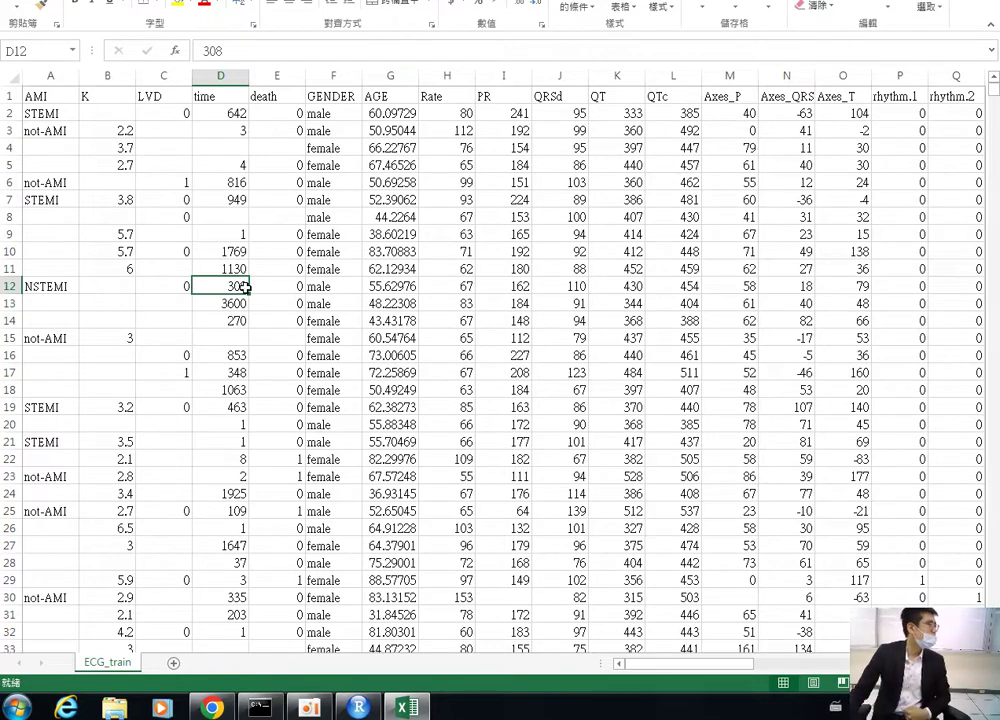
- Highlight the entire time and death columns to view them together as one survival outcome
drag(220, 76, 288, 68)
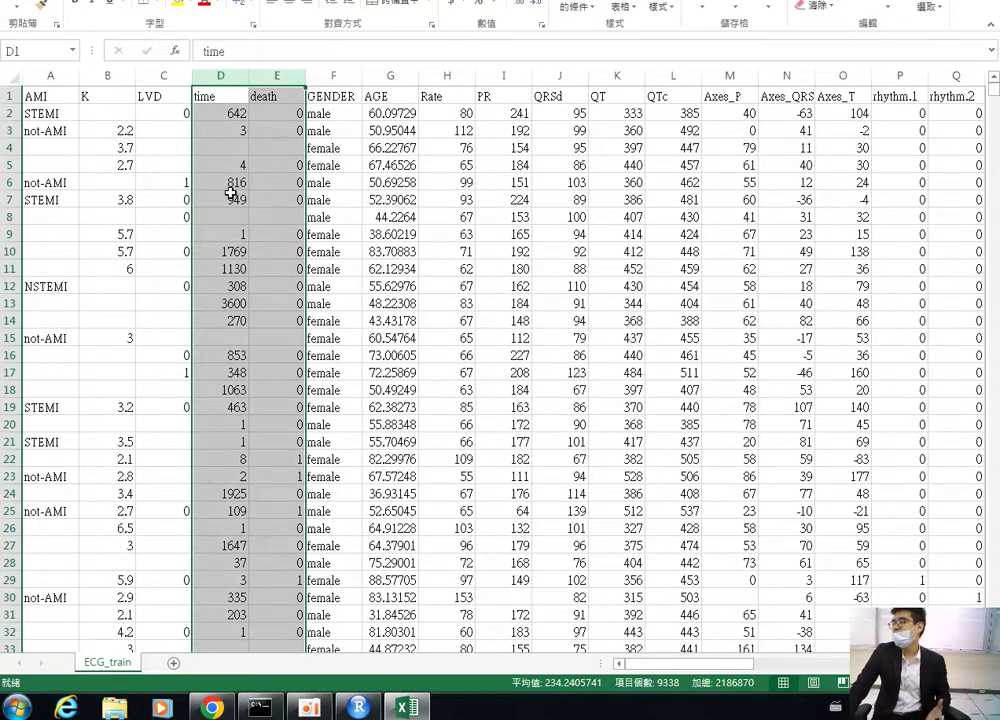
click(252, 263)
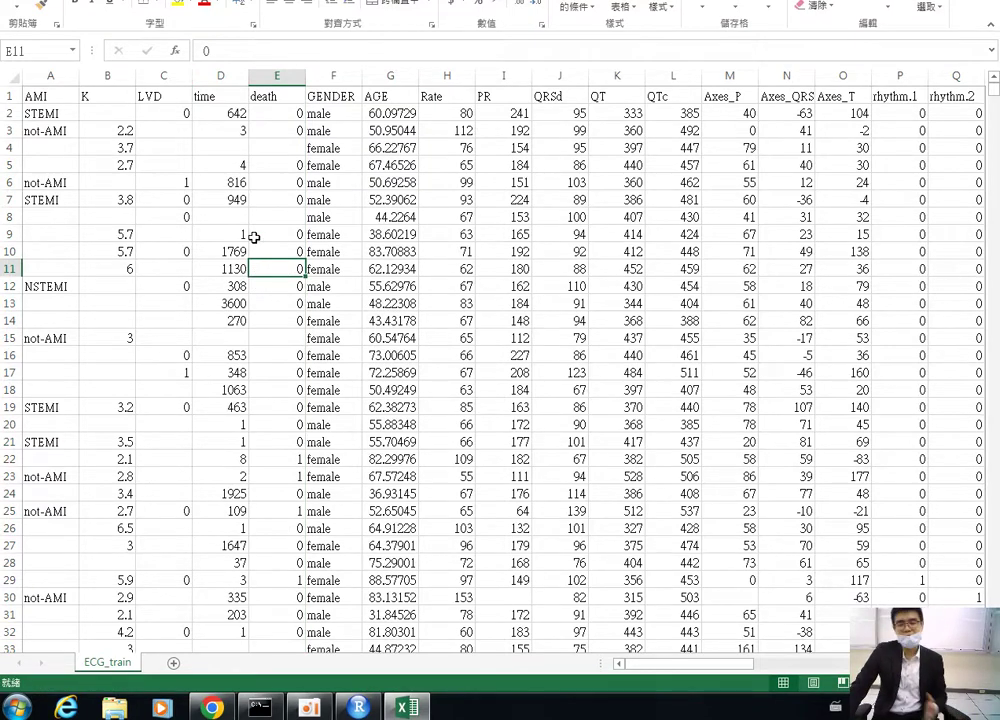
click(237, 77)
drag(237, 77, 290, 77)
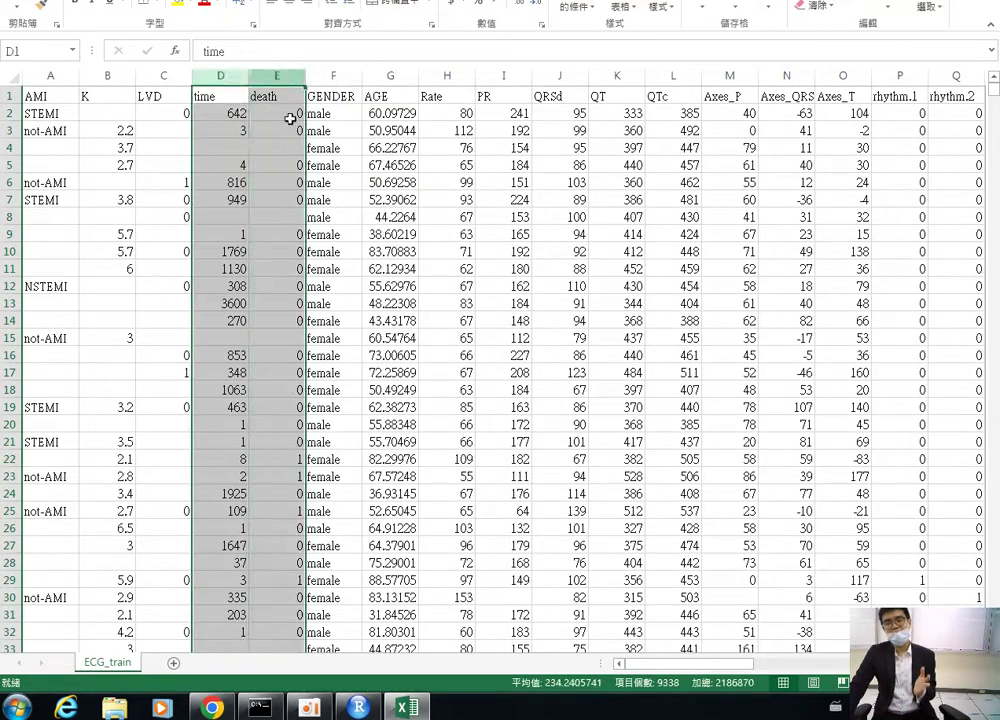
- Compare the paired time and death values of rows 12 and 13 with those of rows 20, 22 and 23
click(242, 300)
drag(246, 289, 265, 295)
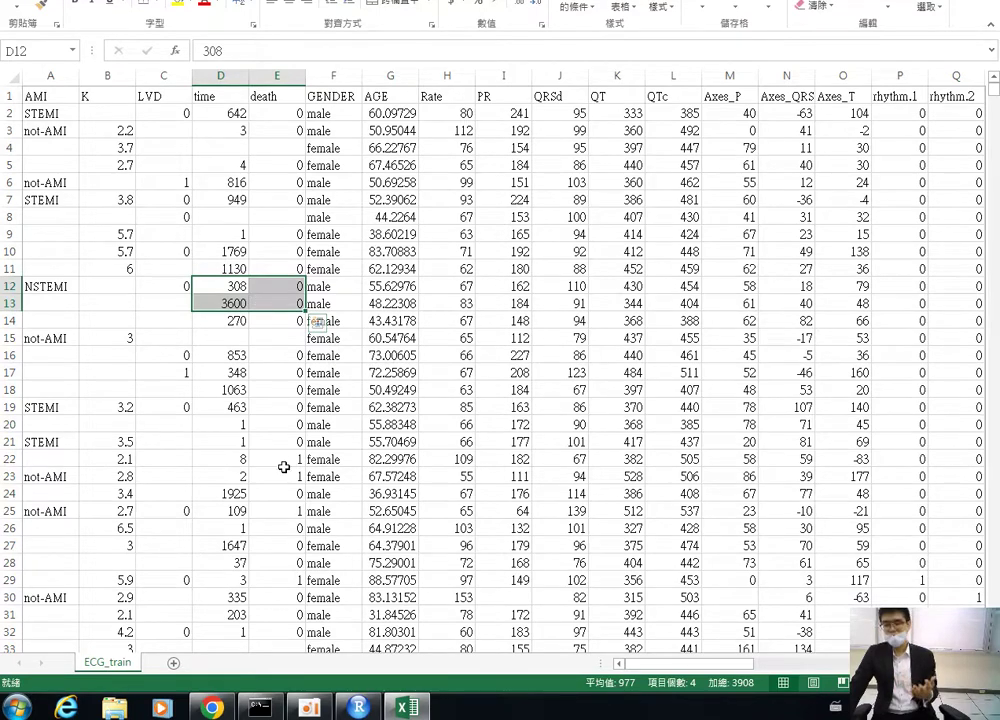
drag(241, 457, 277, 469)
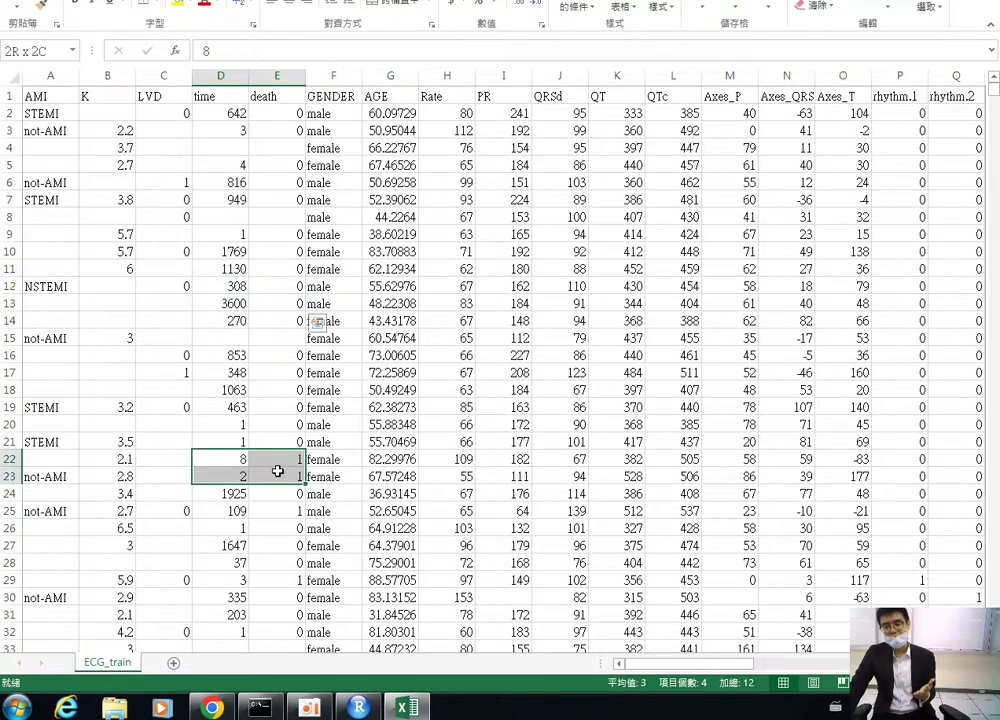
click(232, 425)
click(293, 428)
click(234, 424)
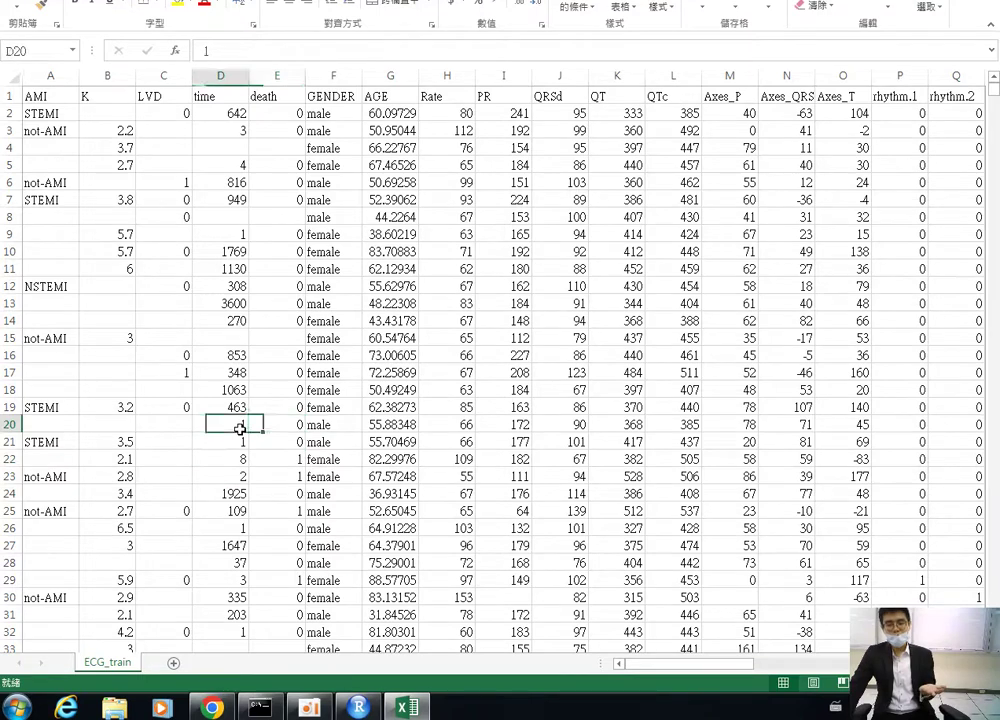
drag(234, 424, 282, 428)
drag(236, 476, 273, 476)
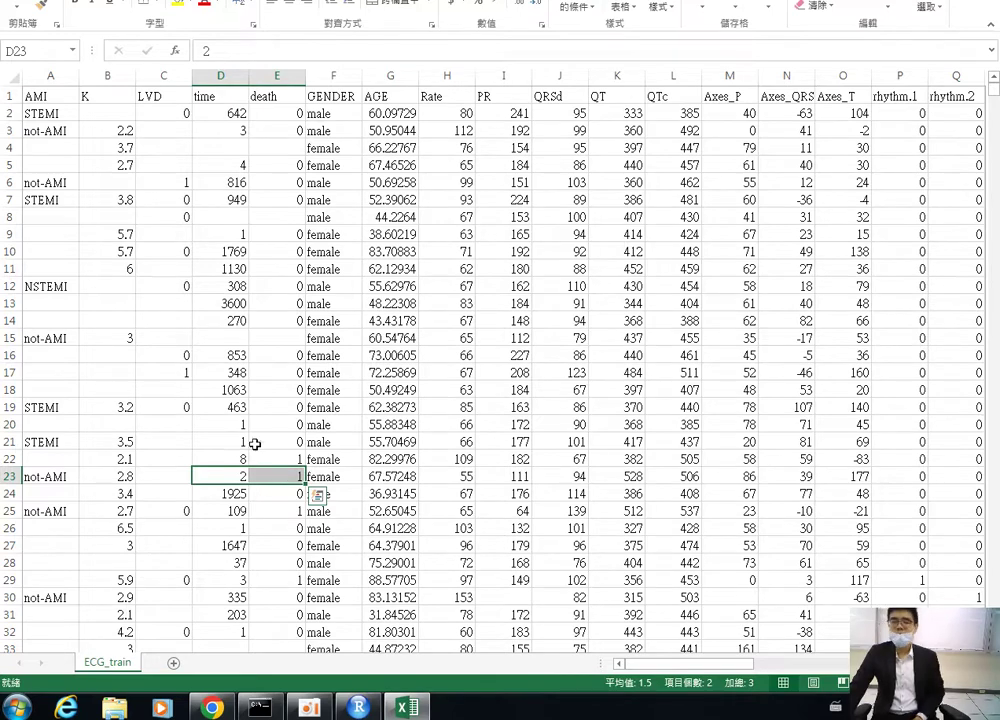
- Close ECG_train.csv without saving changes
key(alt+F4)
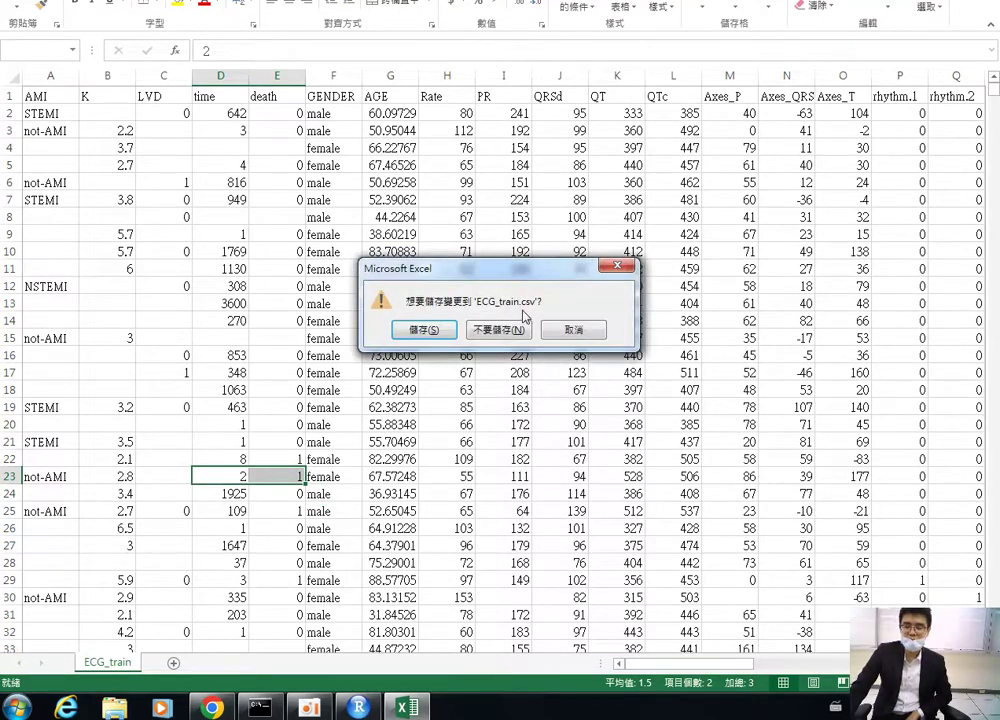
click(515, 331)
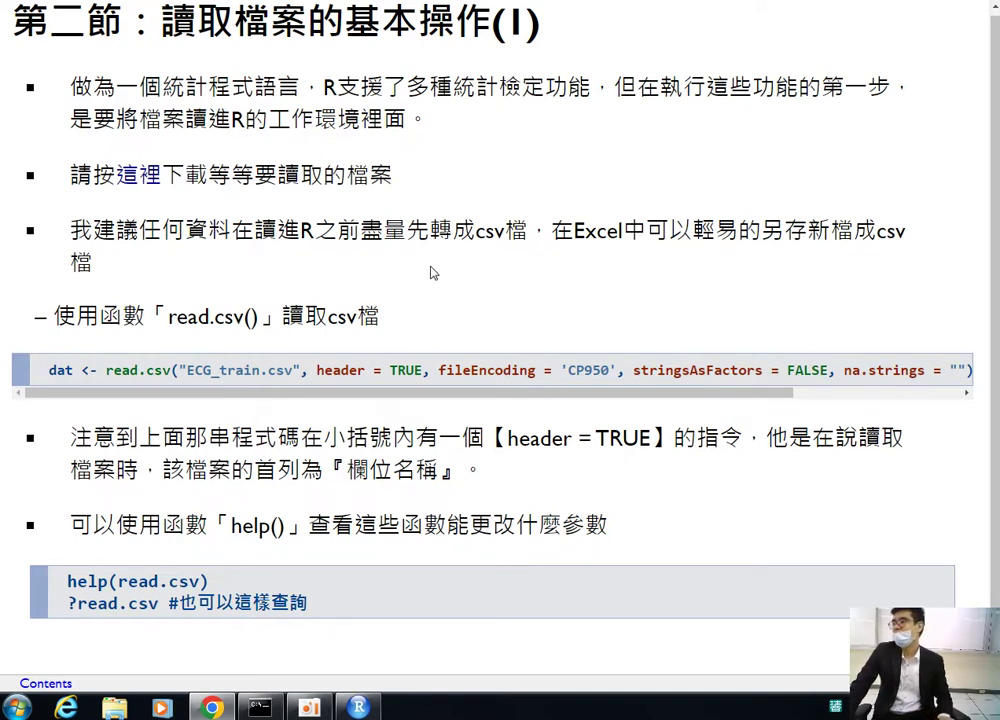
- Copy the dat <- read.csv("ECG_train.csv", ...) command from the lesson page, up to na.strings = "")
drag(26, 370, 578, 392)
key(ctrl+c)
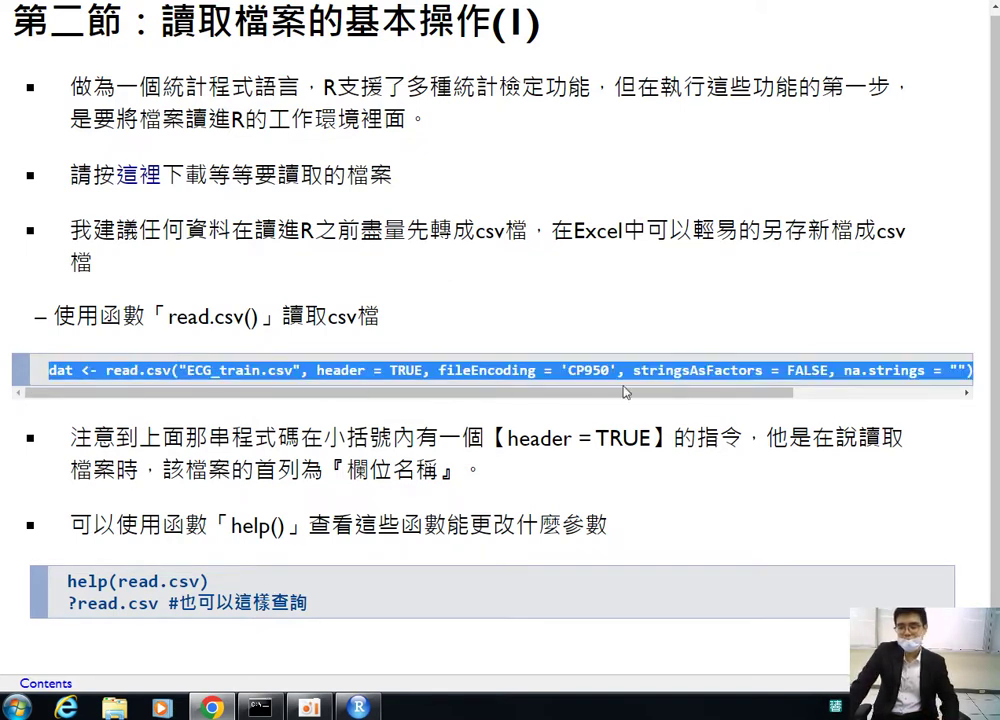
scroll(578, 392, right, 5)
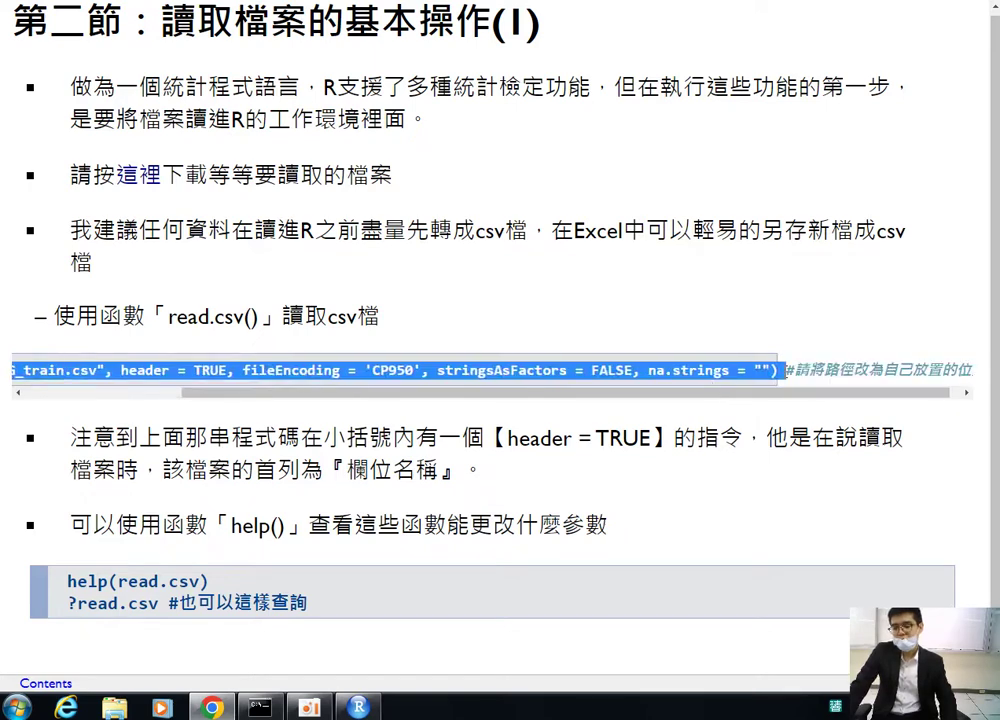
- Switch to RStudio and browse to the Machine-learning-and-algorithm folder under Website to check that it holds ECG_train.csv
key(alt+Tab)
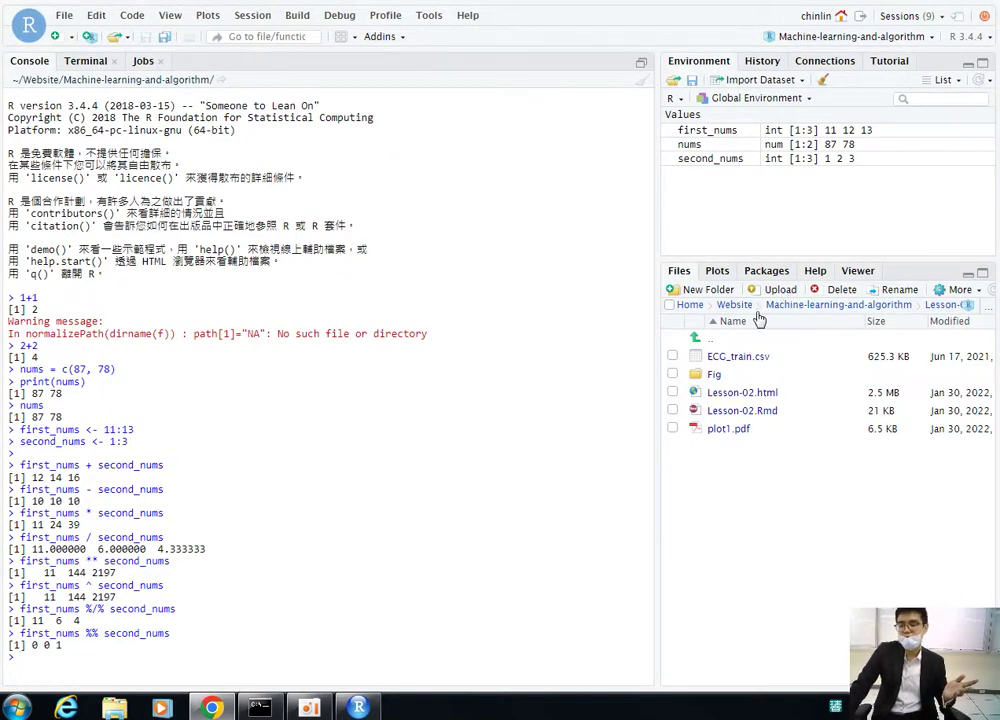
click(735, 305)
scroll(800, 420, down, 5)
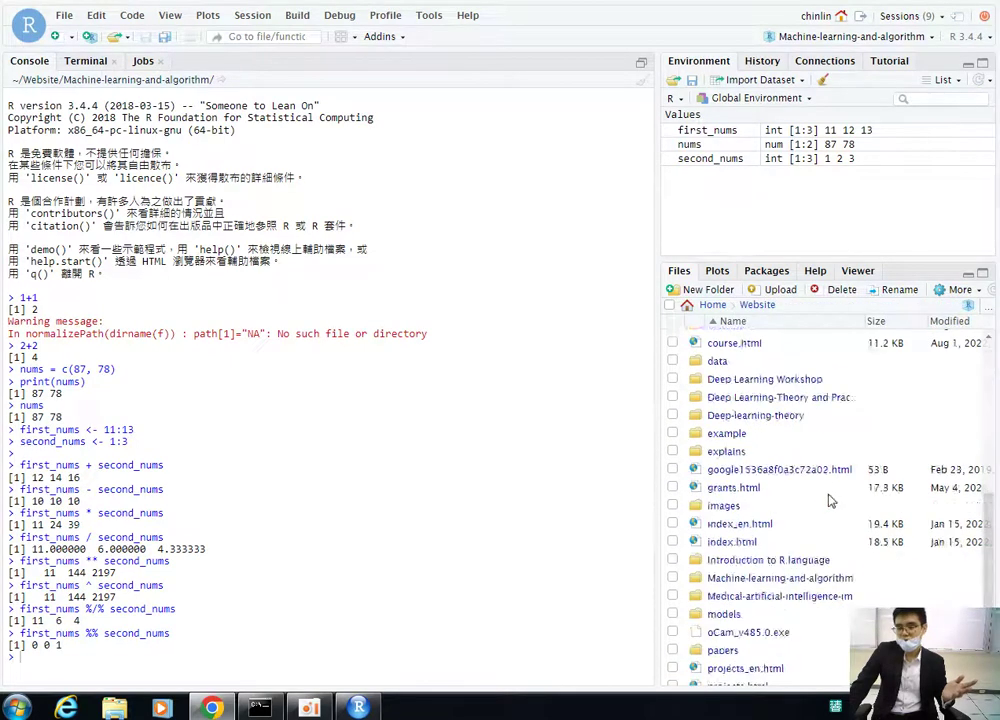
scroll(829, 500, down, 3)
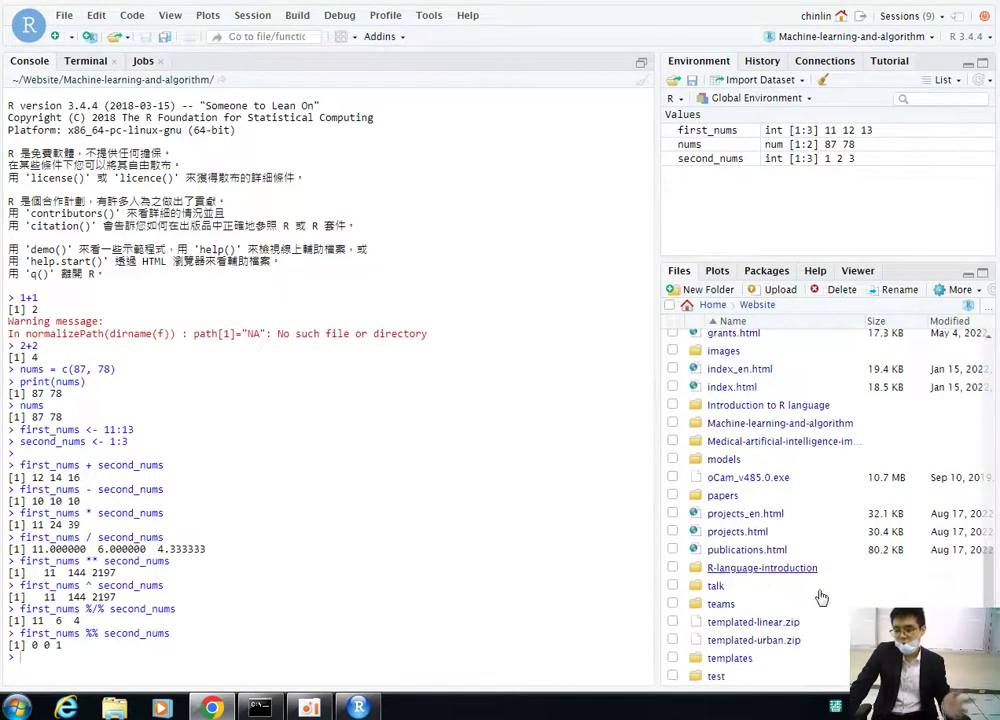
click(790, 423)
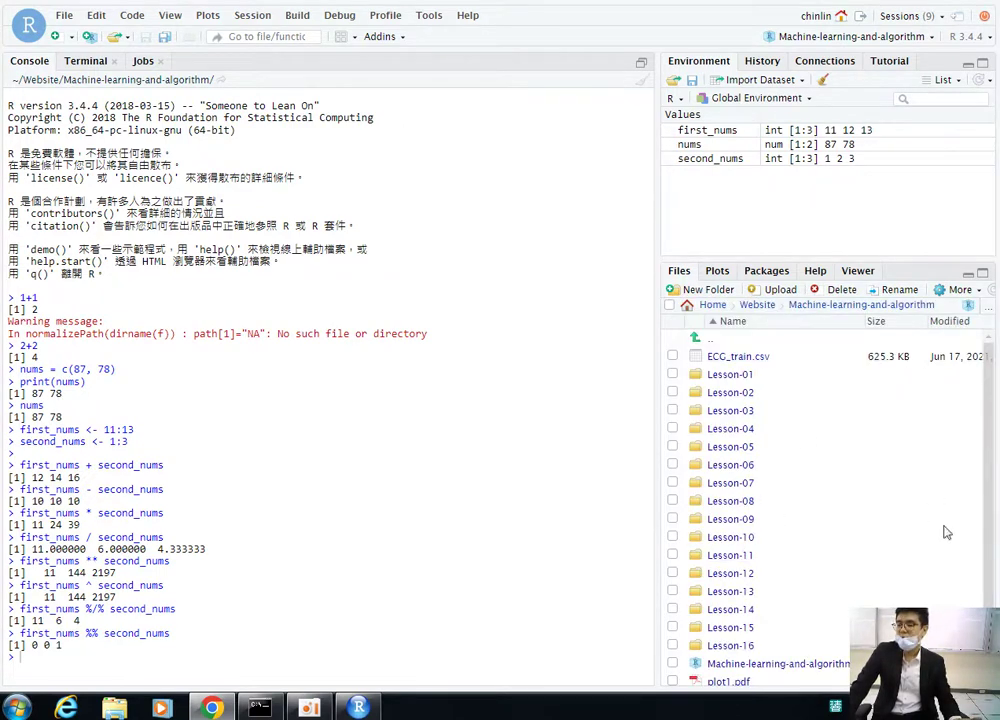
scroll(779, 680, down, 1)
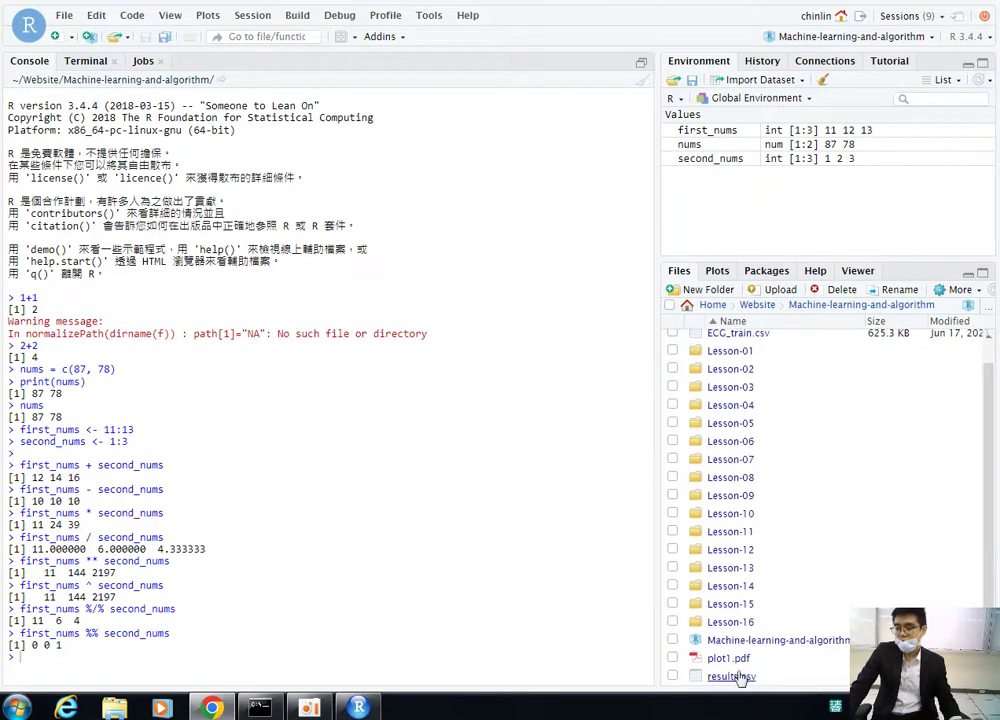
scroll(740, 600, up, 1)
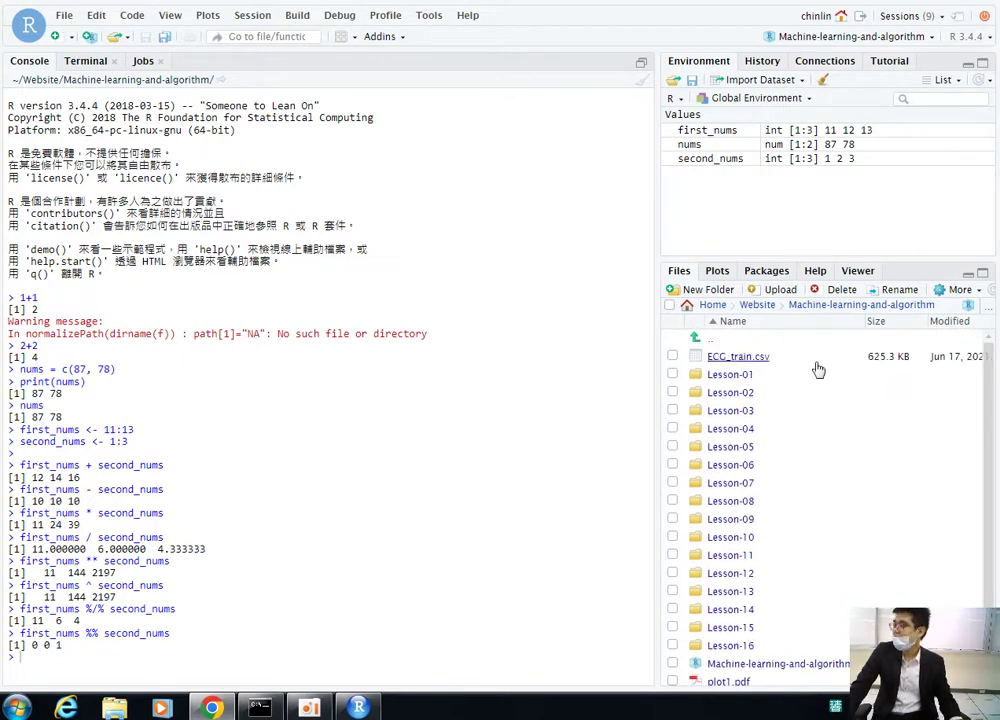
- View the local Documents library in Windows Explorer, and return to RStudio
click(115, 708)
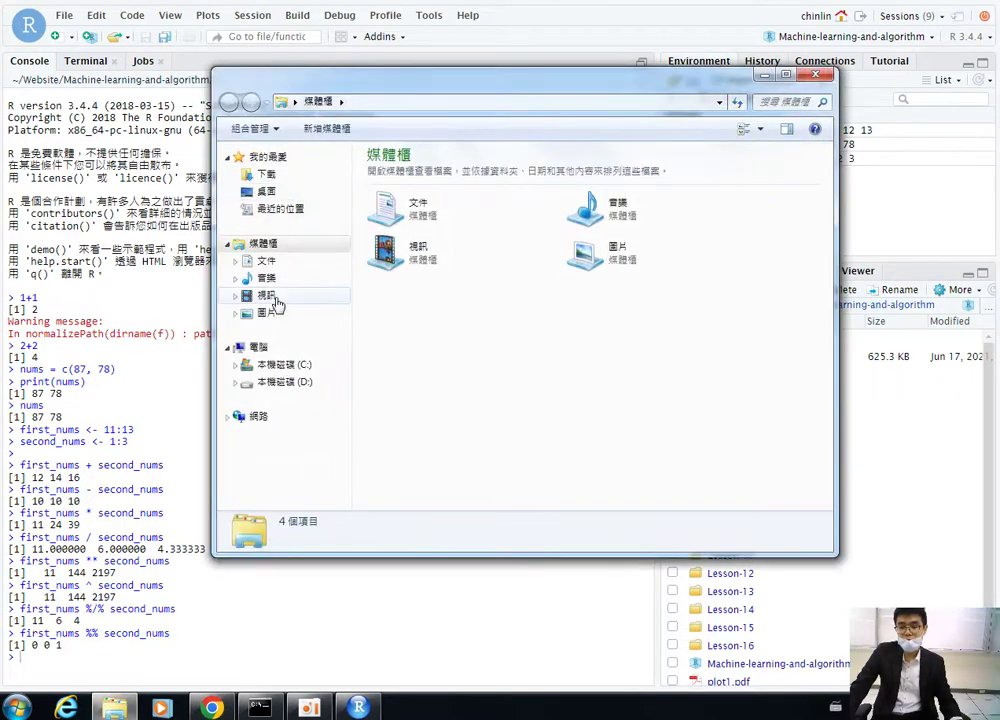
click(268, 261)
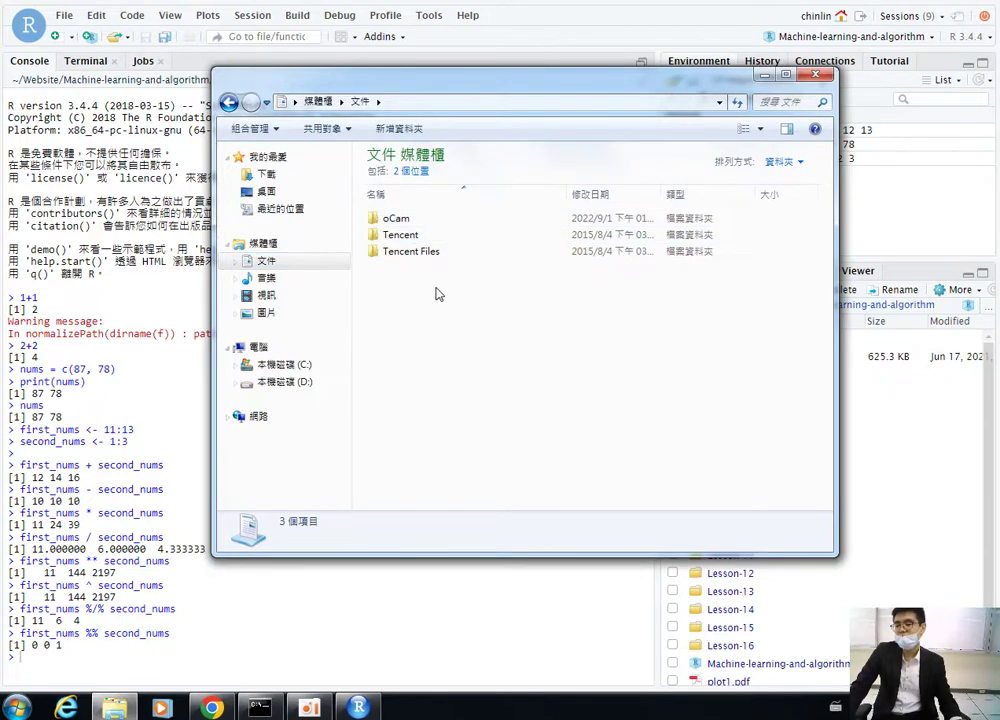
click(926, 464)
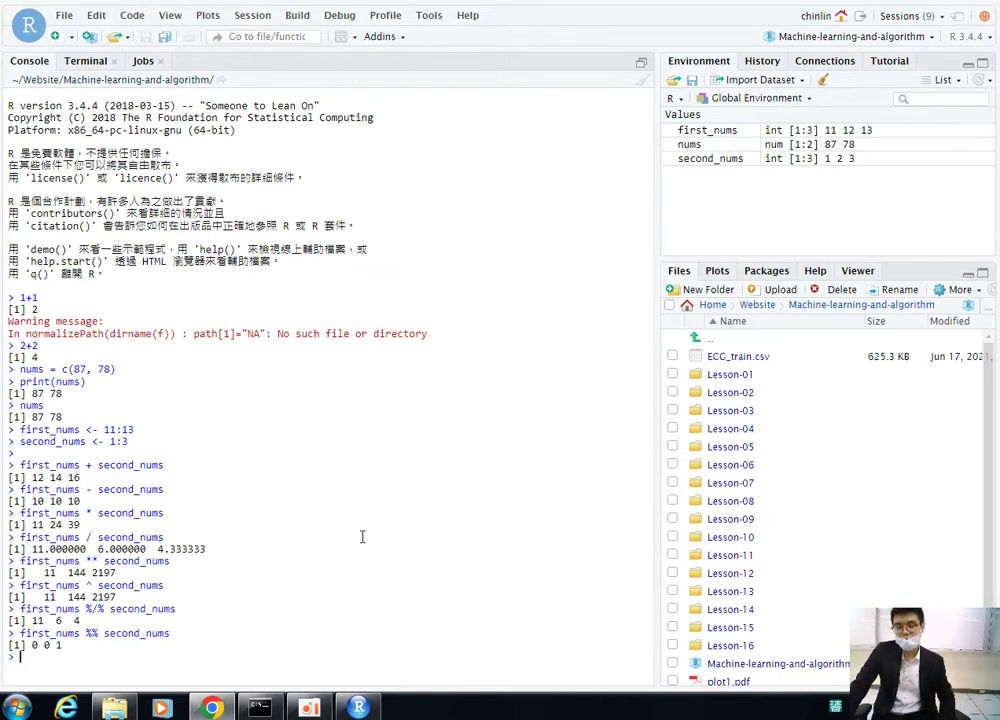
- Paste the copied read.csv command into the R console and highlight its ECG_train.csv file name argument
key(ctrl+v)
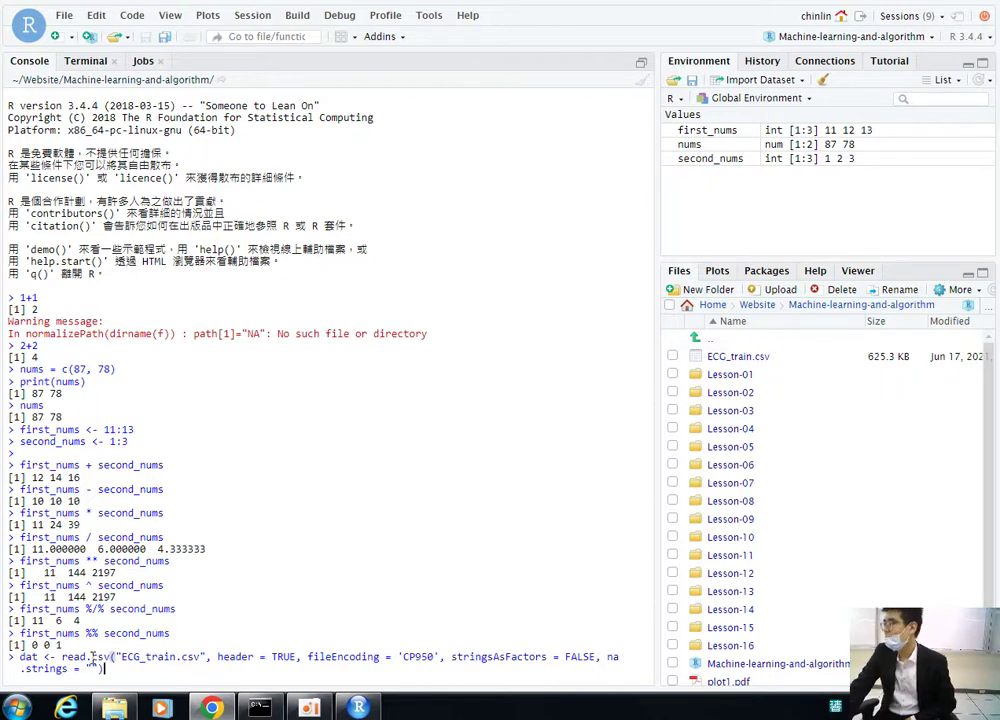
mouse_move(92, 656)
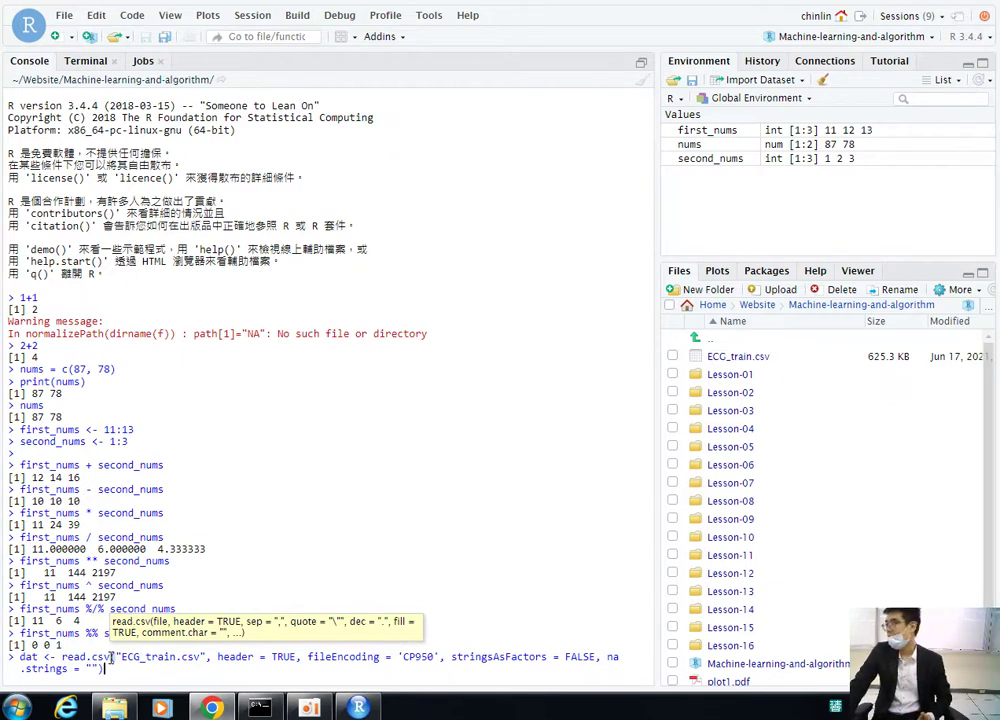
drag(111, 656, 203, 662)
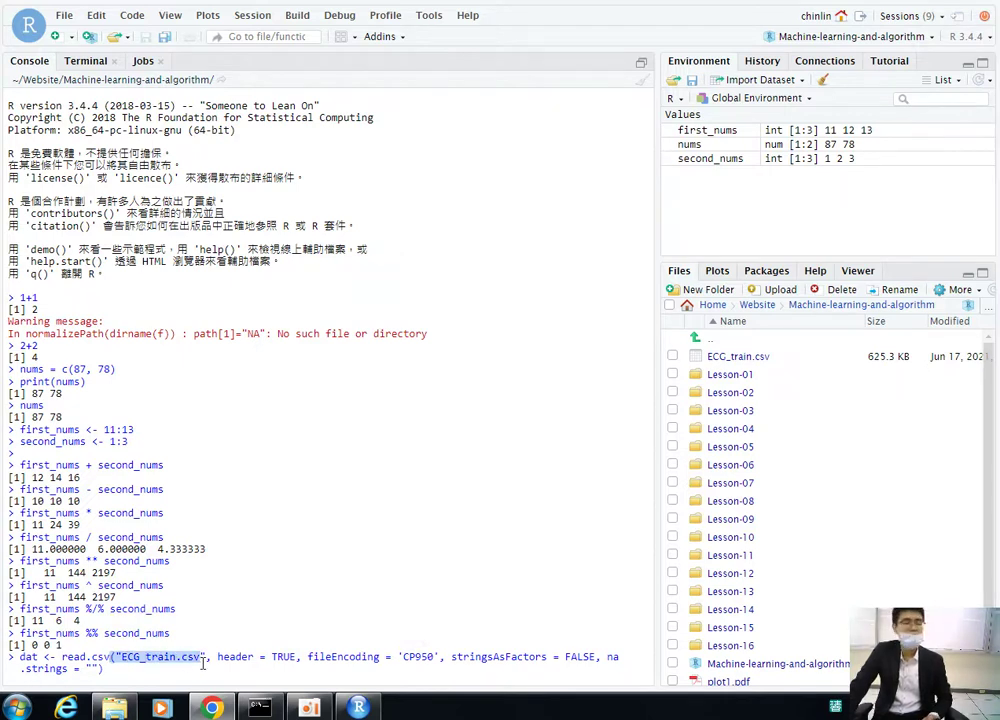
click(202, 660)
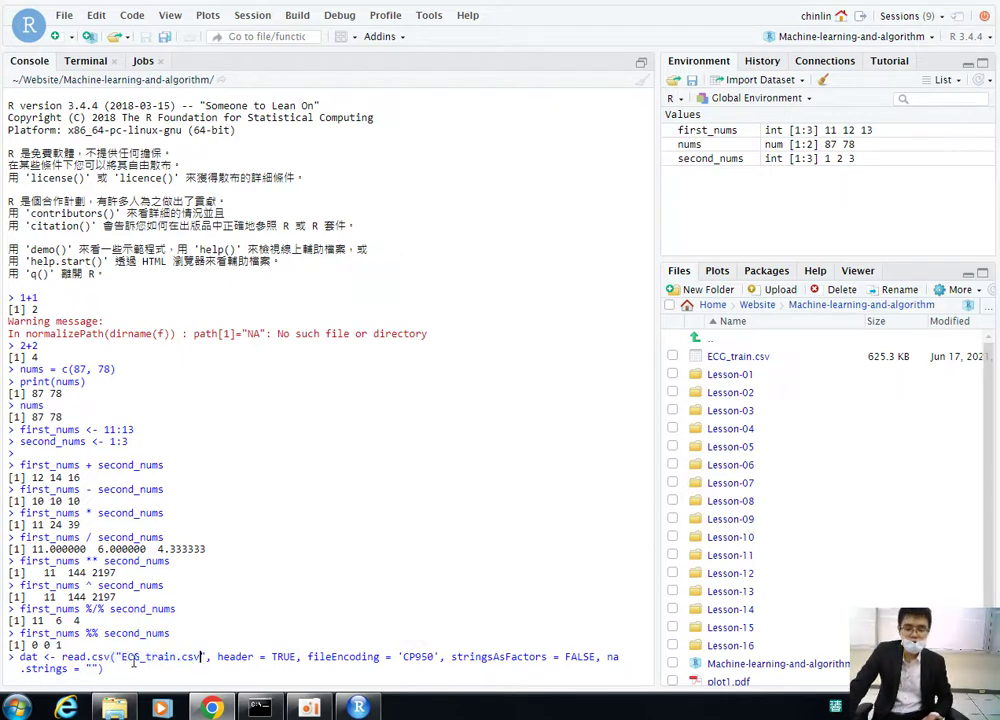
drag(122, 657, 200, 659)
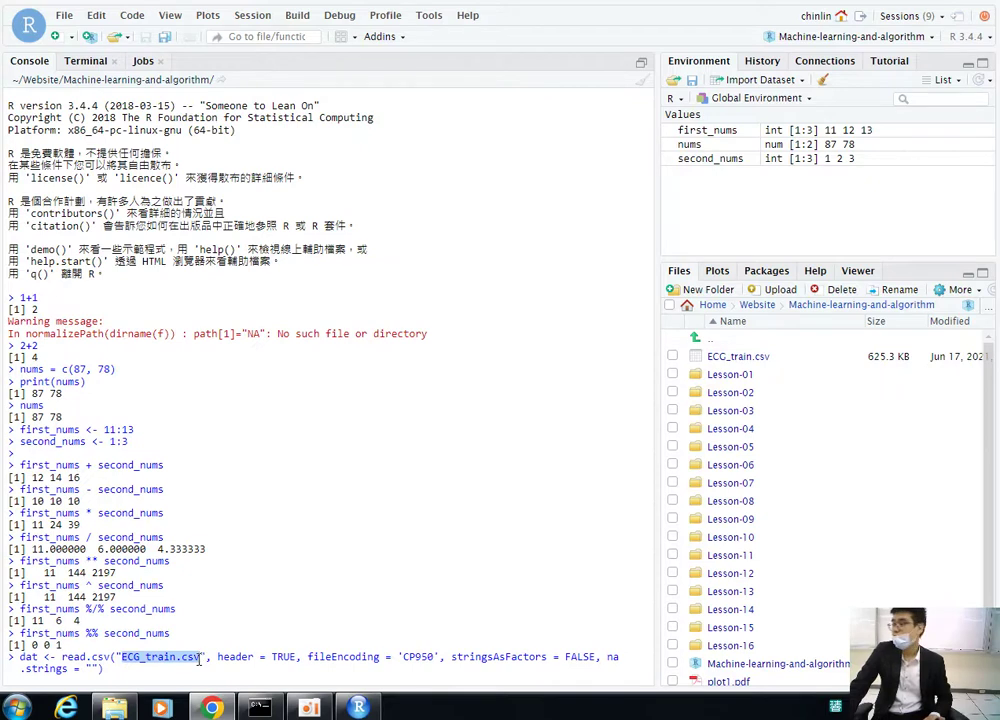